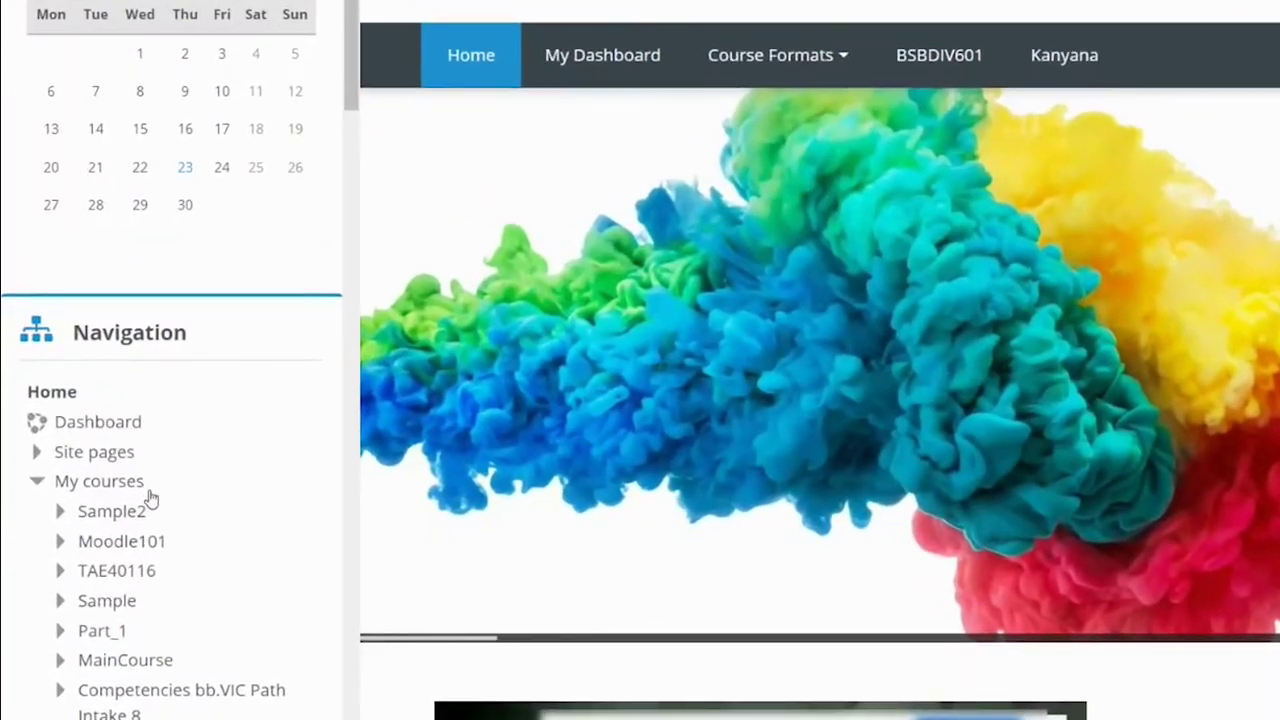
Examine the themes and theme settings listed under the site administration's Appearance section.
{"action": "scroll", "coordinate": [150, 499], "scroll_direction": "down", "scroll_amount": 3}
{"action": "scroll", "coordinate": [150, 499], "scroll_direction": "down", "scroll_amount": 5}
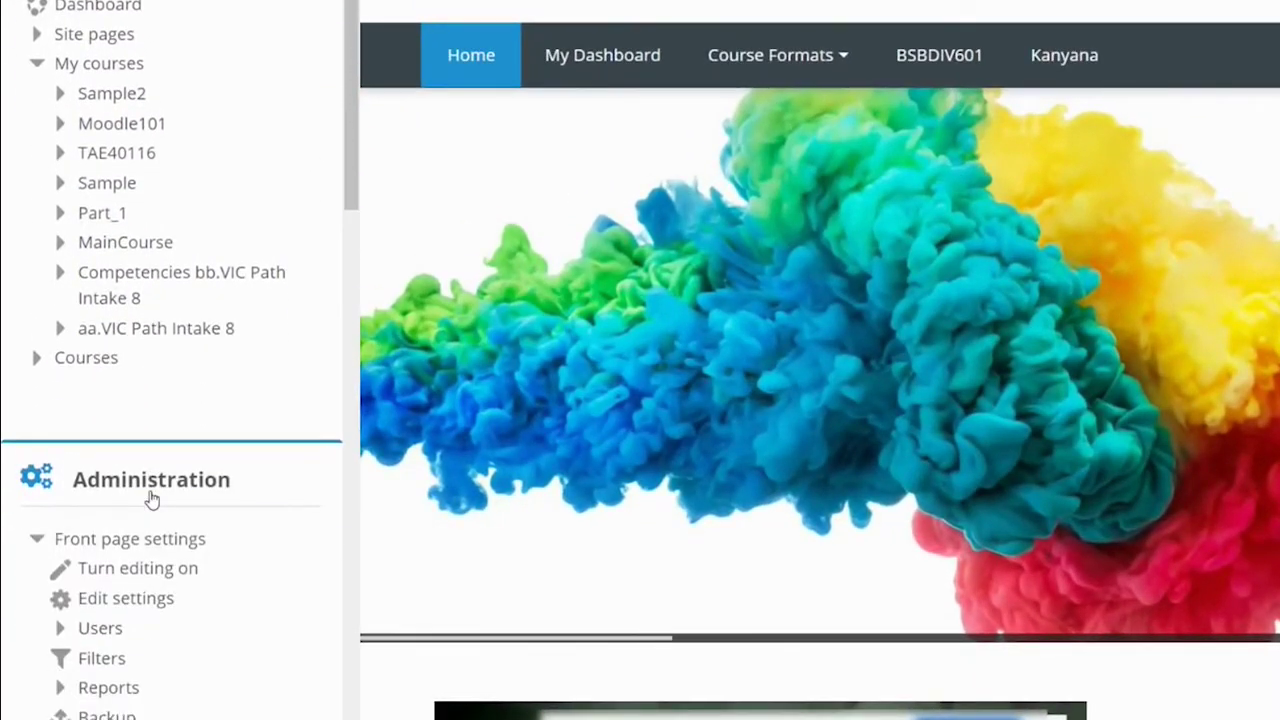
{"action": "left_click", "coordinate": [36, 402]}
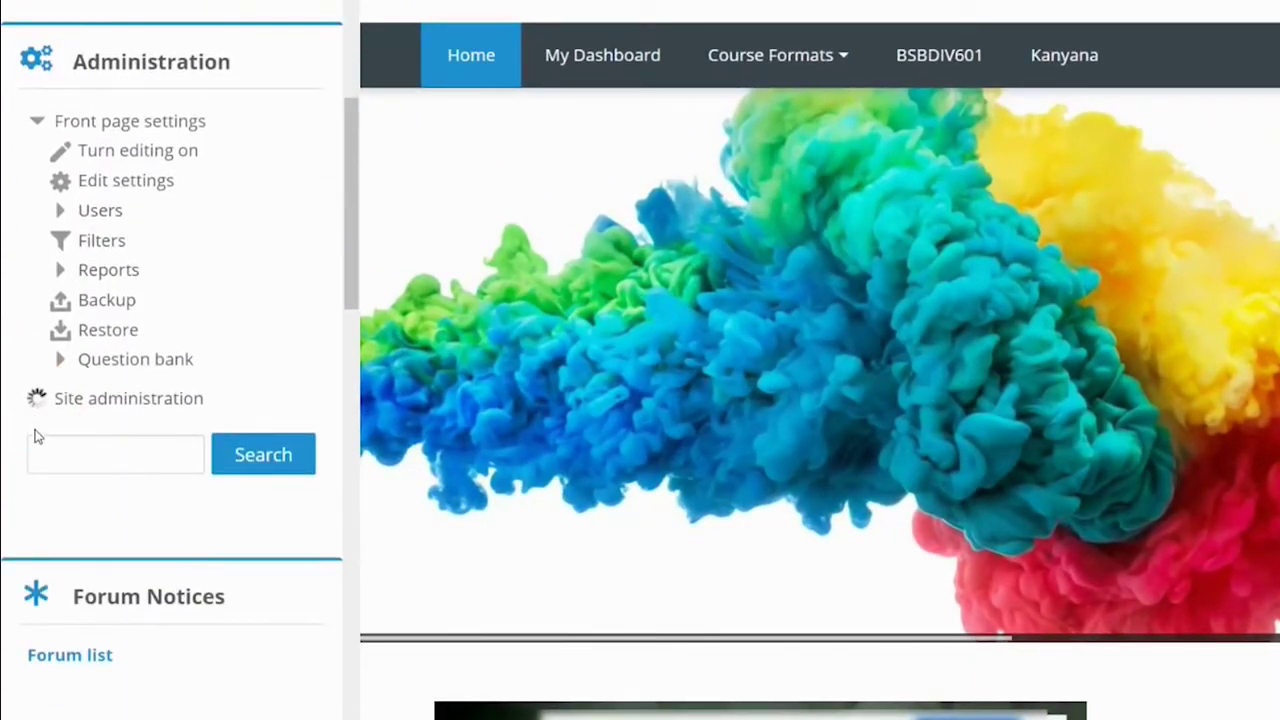
{"action": "scroll", "coordinate": [35, 440], "scroll_direction": "down", "scroll_amount": 3}
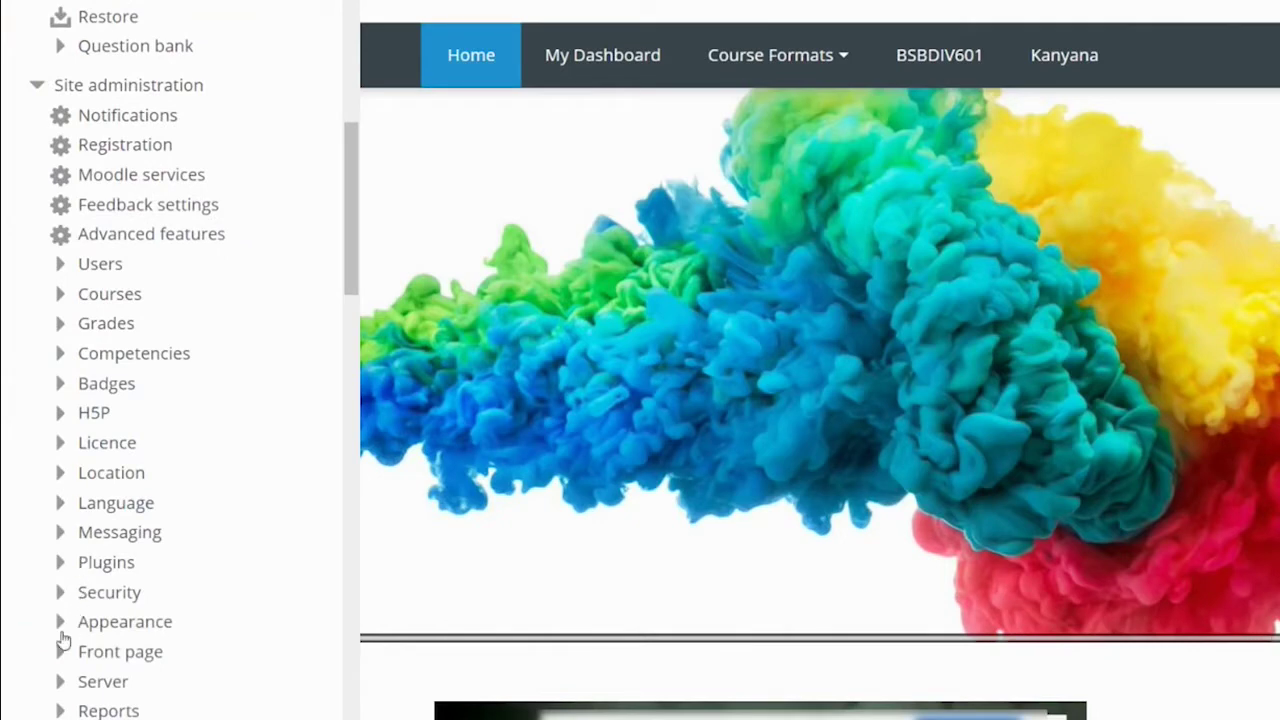
{"action": "left_click", "coordinate": [60, 622]}
{"action": "left_click", "coordinate": [85, 652]}
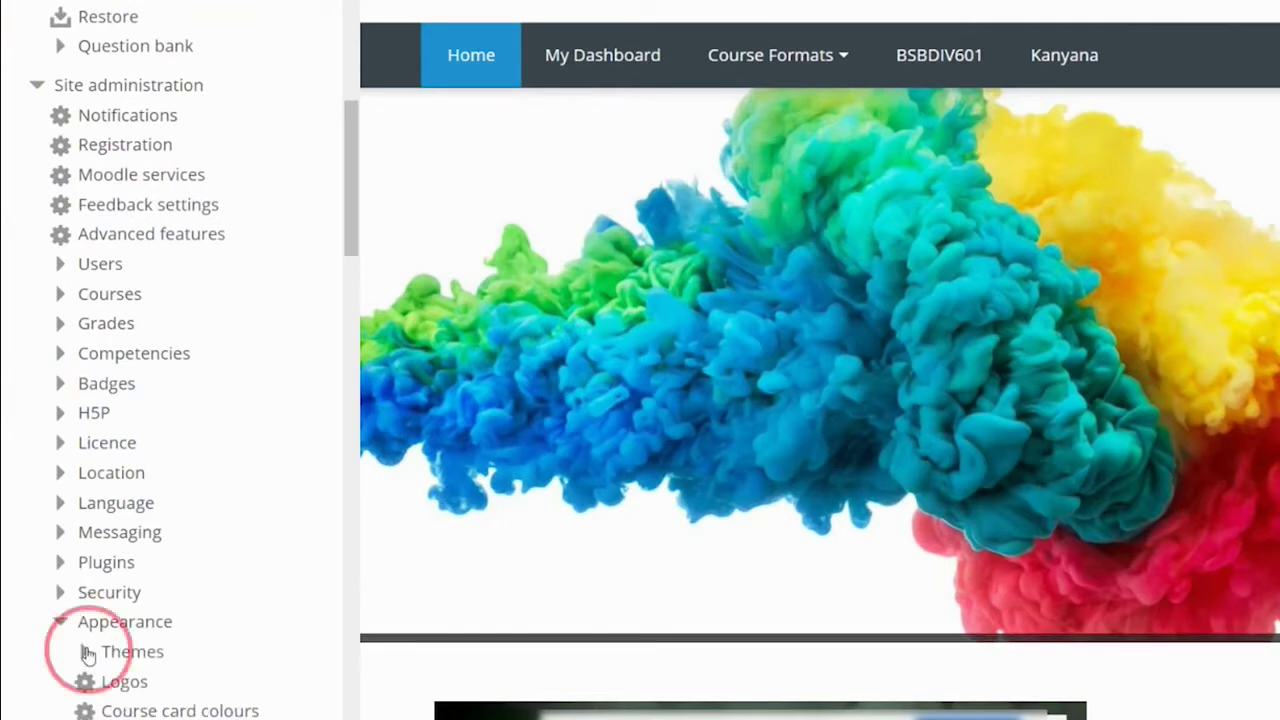
{"action": "scroll", "coordinate": [95, 650], "scroll_direction": "down", "scroll_amount": 3}
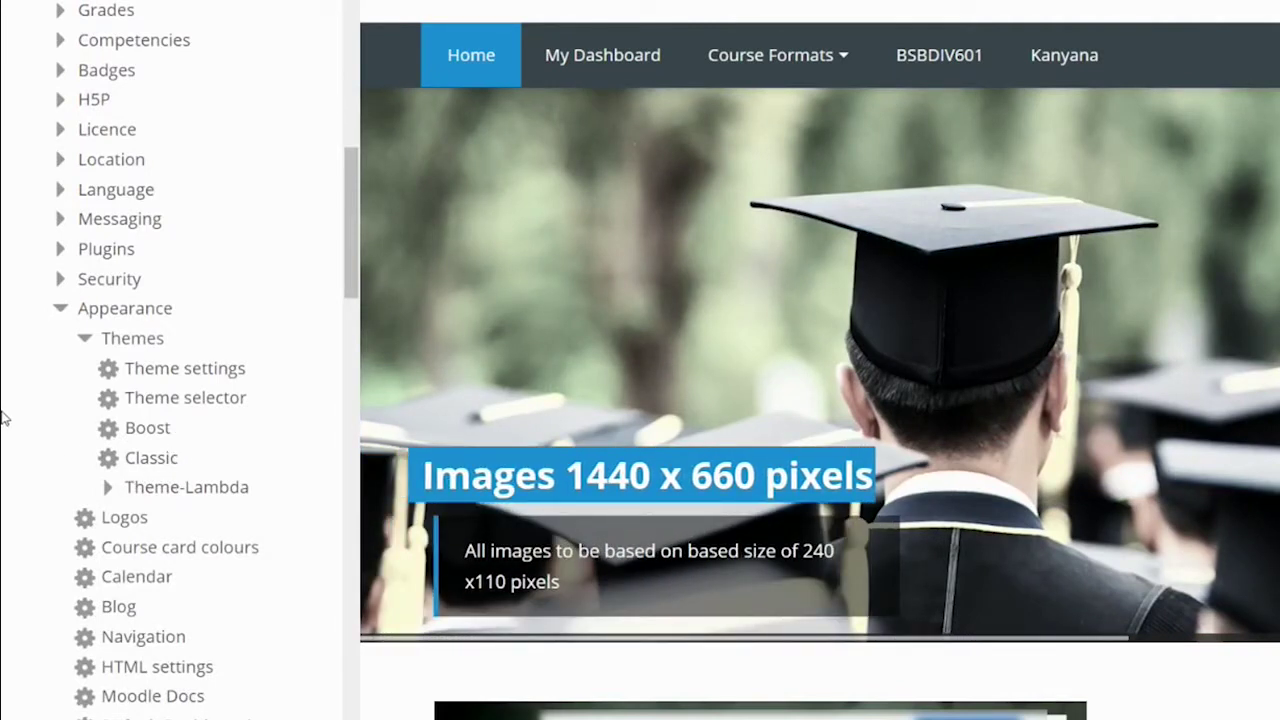
Open the User profile fields page for user accounts in the site administration.
{"action": "scroll", "coordinate": [12, 410], "scroll_direction": "up", "scroll_amount": 10}
{"action": "scroll", "coordinate": [11, 415], "scroll_direction": "up", "scroll_amount": 2}
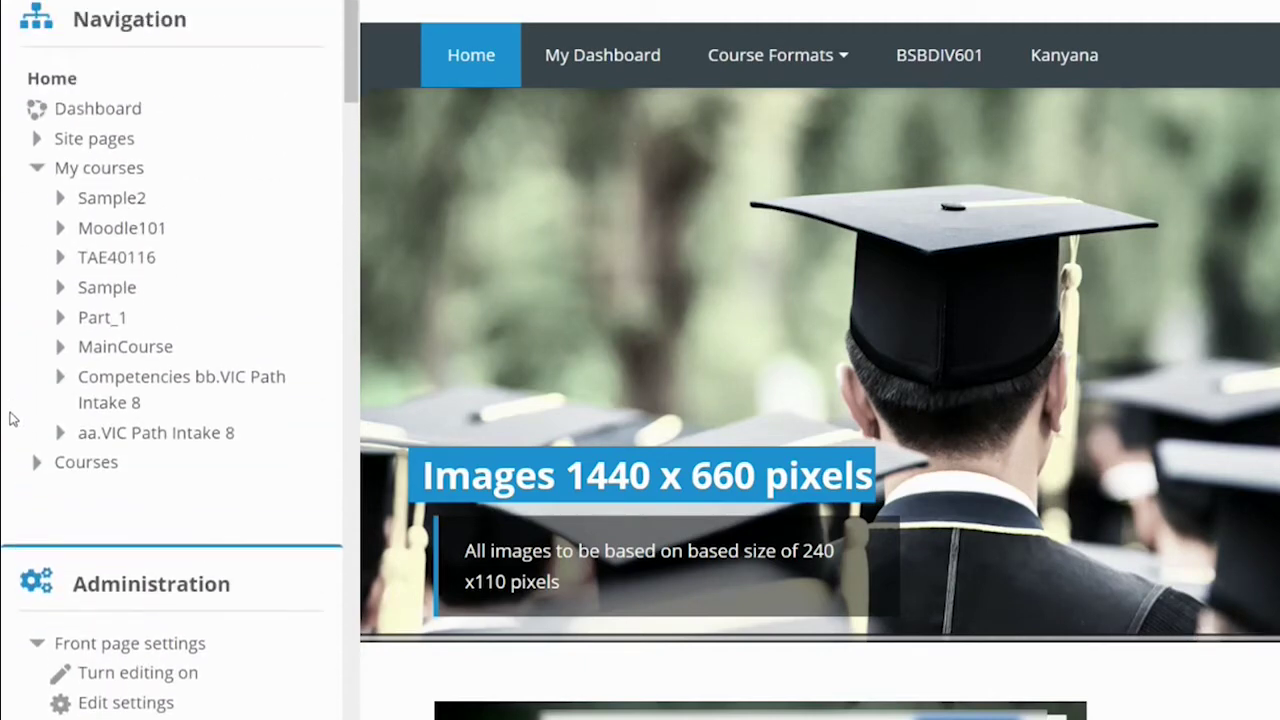
{"action": "scroll", "coordinate": [8, 412], "scroll_direction": "down", "scroll_amount": 7}
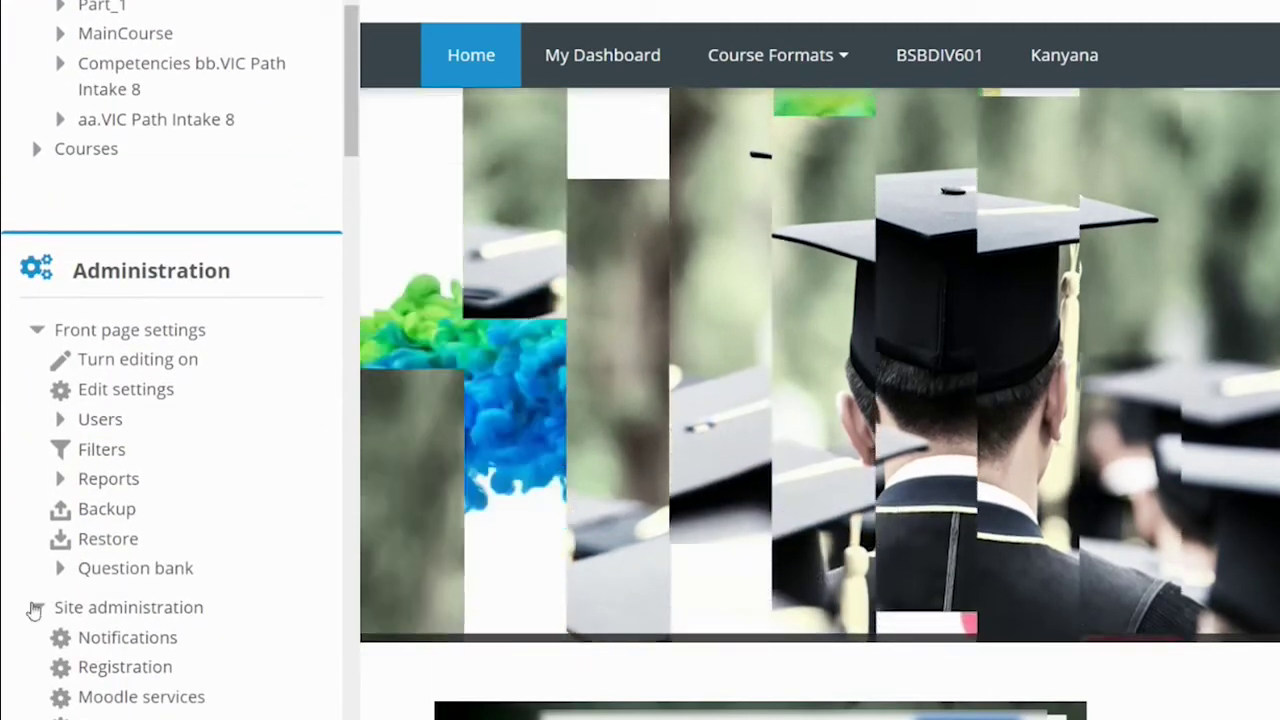
{"action": "scroll", "coordinate": [42, 625], "scroll_direction": "down", "scroll_amount": 3}
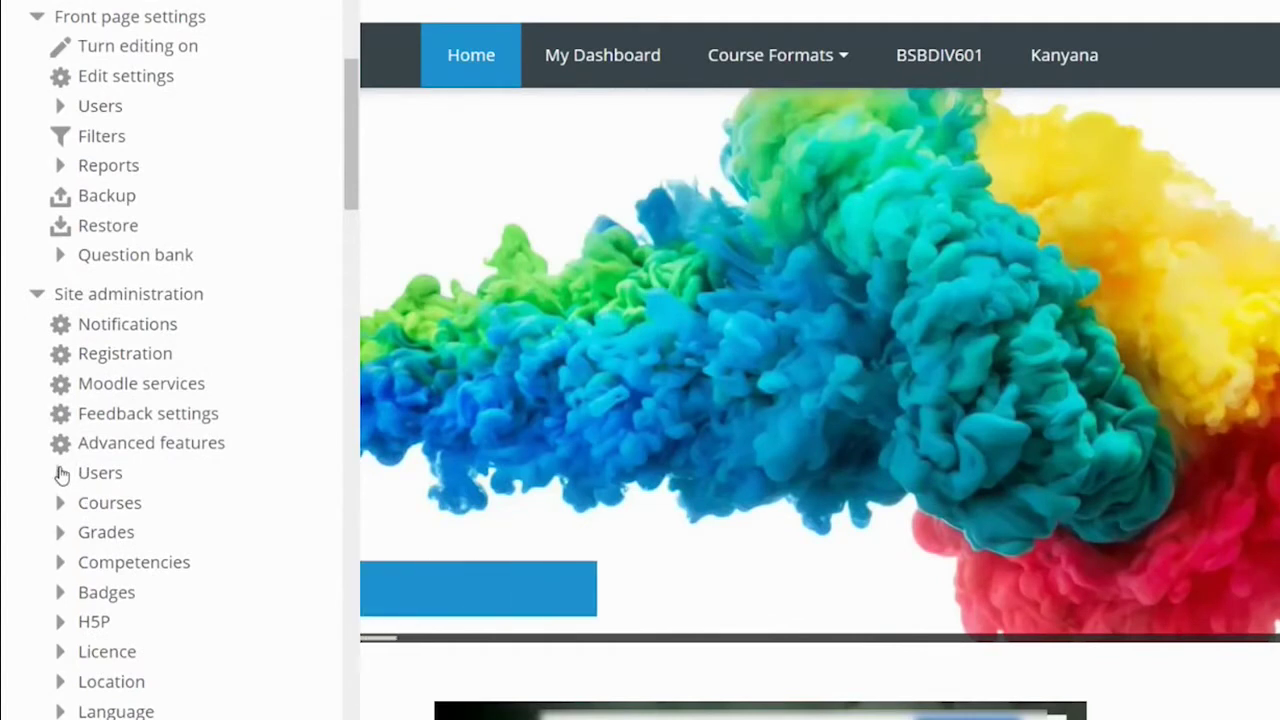
{"action": "left_click", "coordinate": [60, 472]}
{"action": "left_click", "coordinate": [86, 503]}
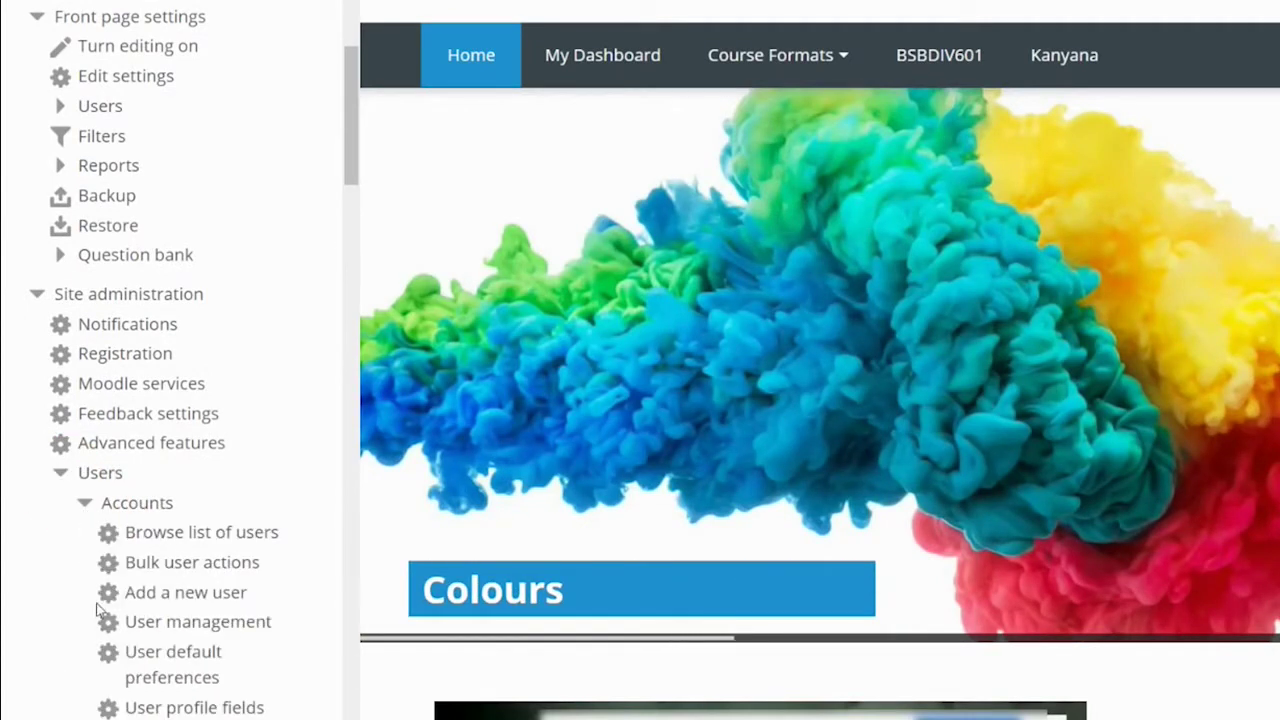
{"action": "left_click", "coordinate": [158, 708]}
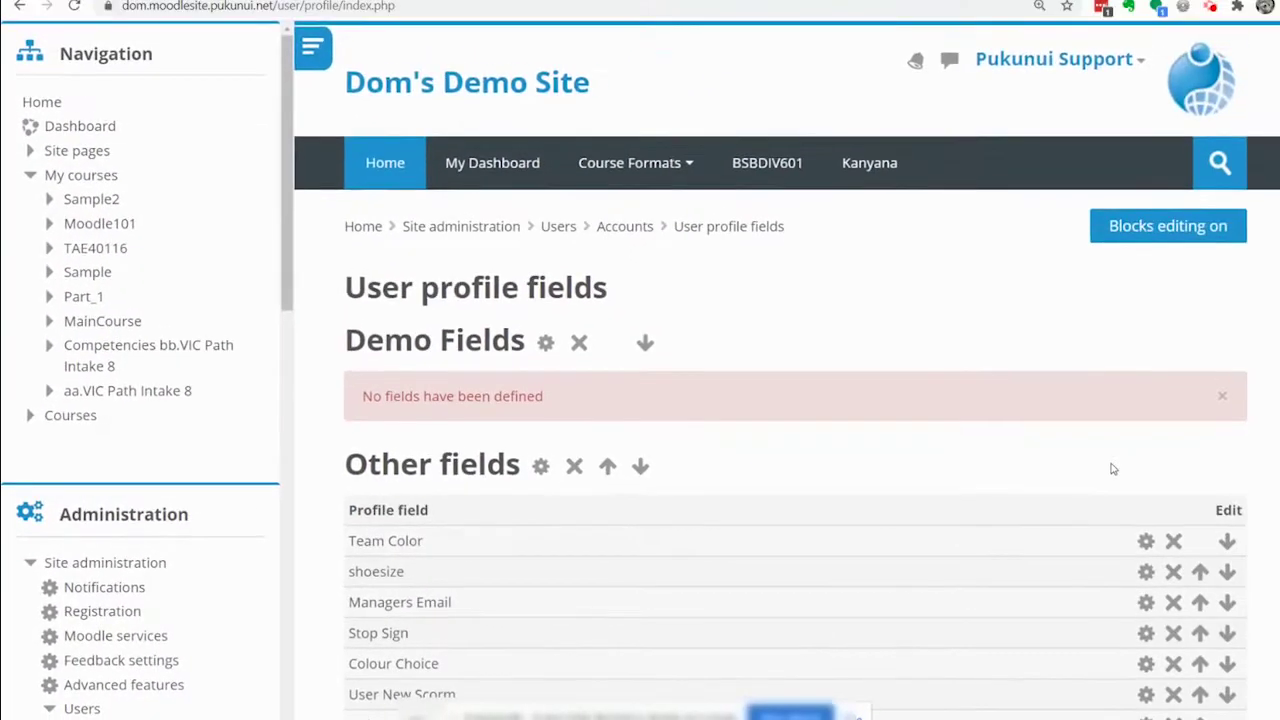
Start a new drop-down menu profile field with the short name "role" and the name "Role".
{"action": "scroll", "coordinate": [1108, 466], "scroll_direction": "down", "scroll_amount": 6}
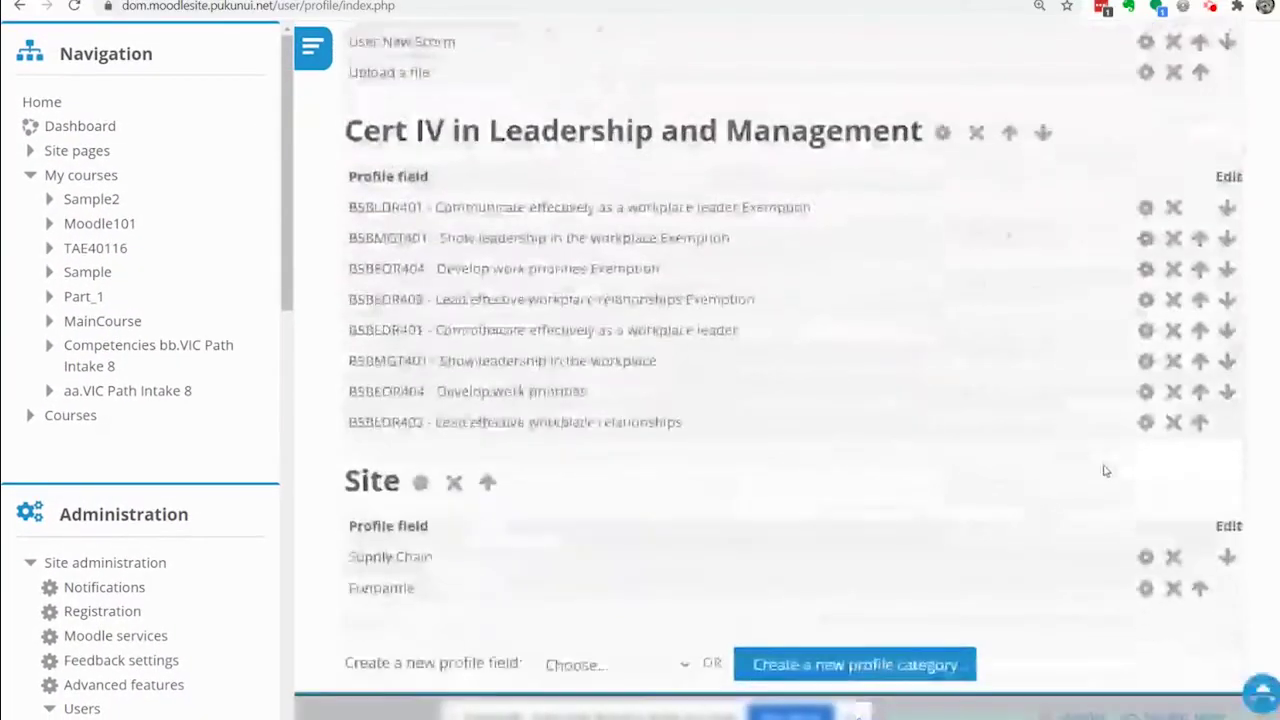
{"action": "left_click", "coordinate": [689, 665]}
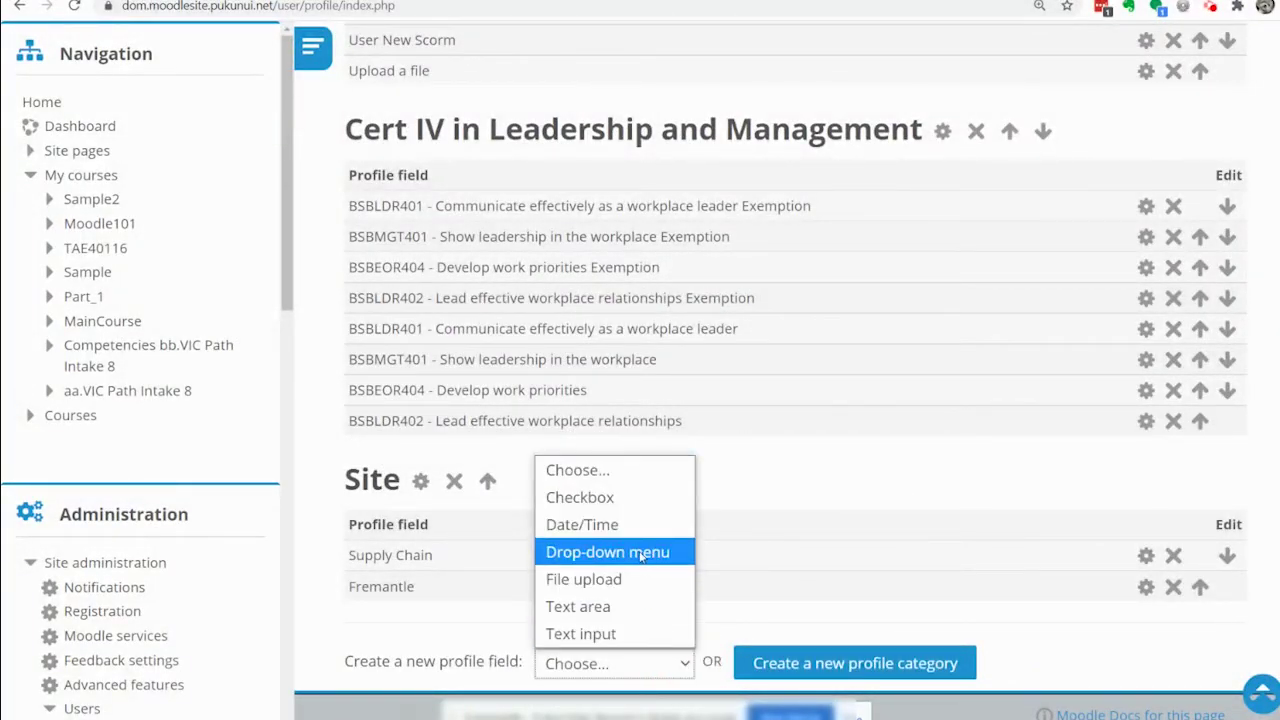
{"action": "left_click", "coordinate": [641, 556]}
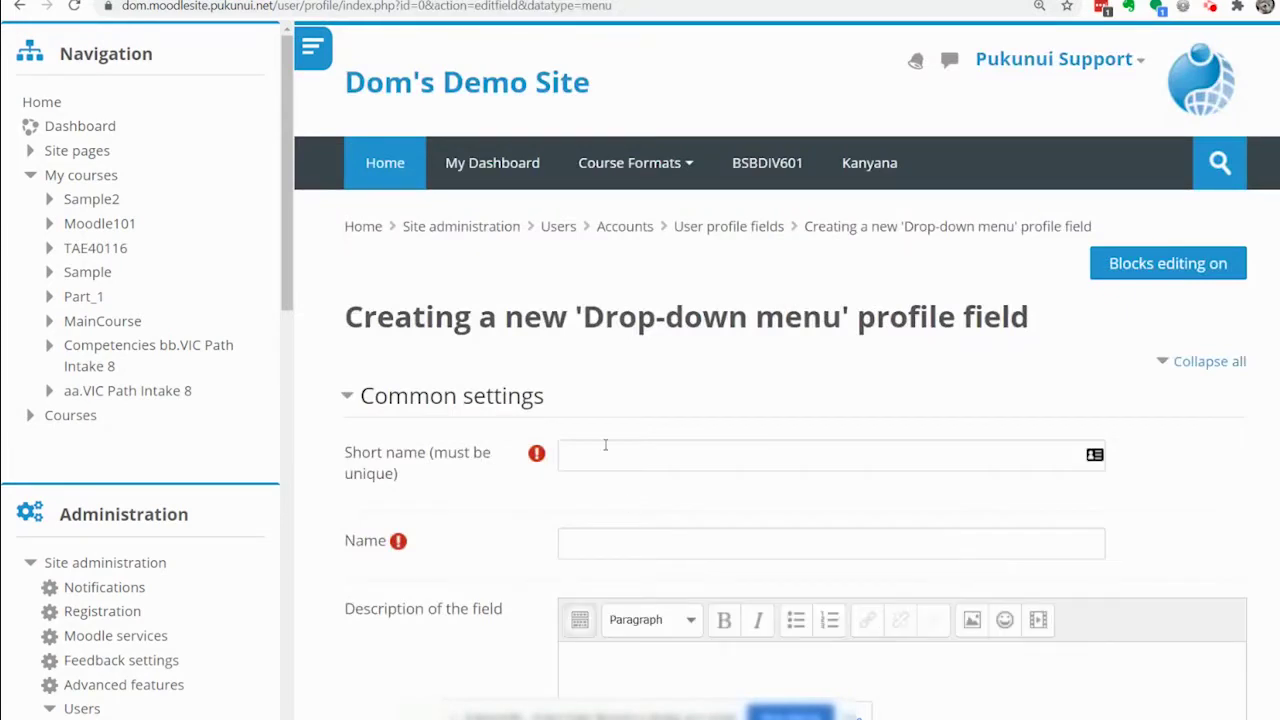
{"action": "left_click", "coordinate": [603, 450]}
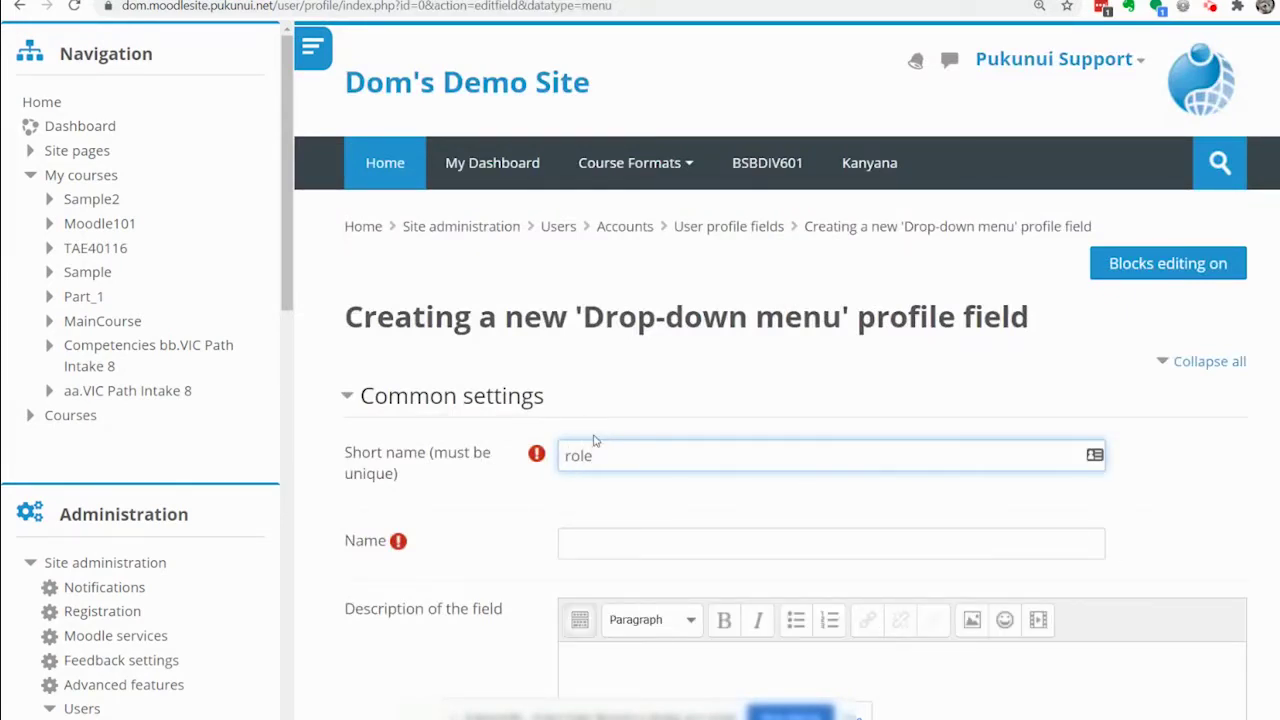
{"action": "left_click", "coordinate": [586, 539]}
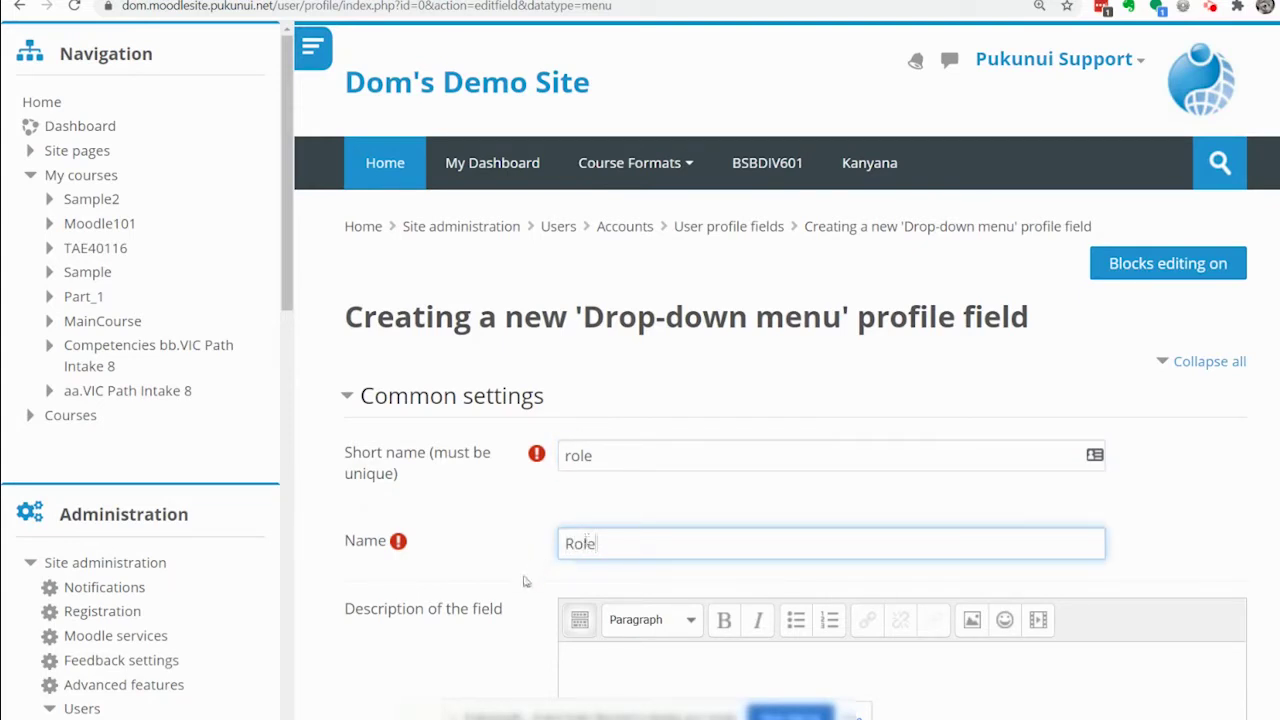
Set the Role field to display on the signup page and make it visible to the user.
{"action": "scroll", "coordinate": [524, 583], "scroll_direction": "down", "scroll_amount": 7}
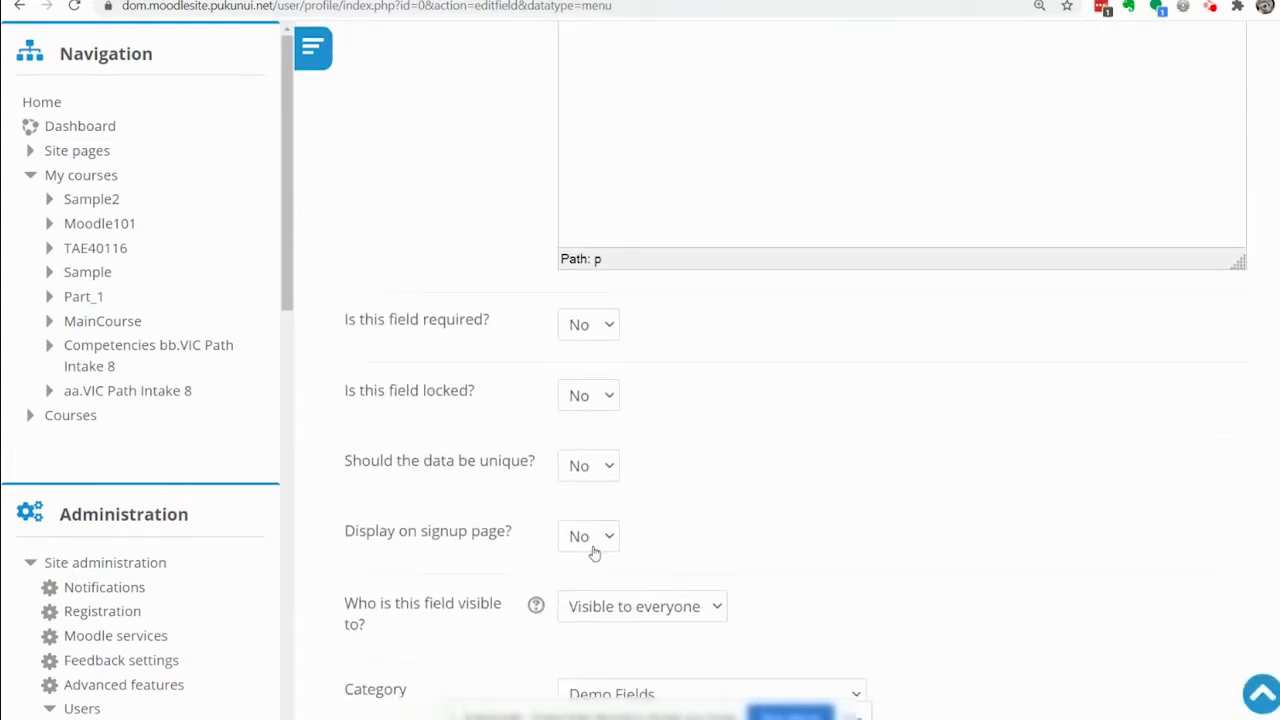
{"action": "left_click", "coordinate": [592, 547]}
{"action": "left_click", "coordinate": [591, 595]}
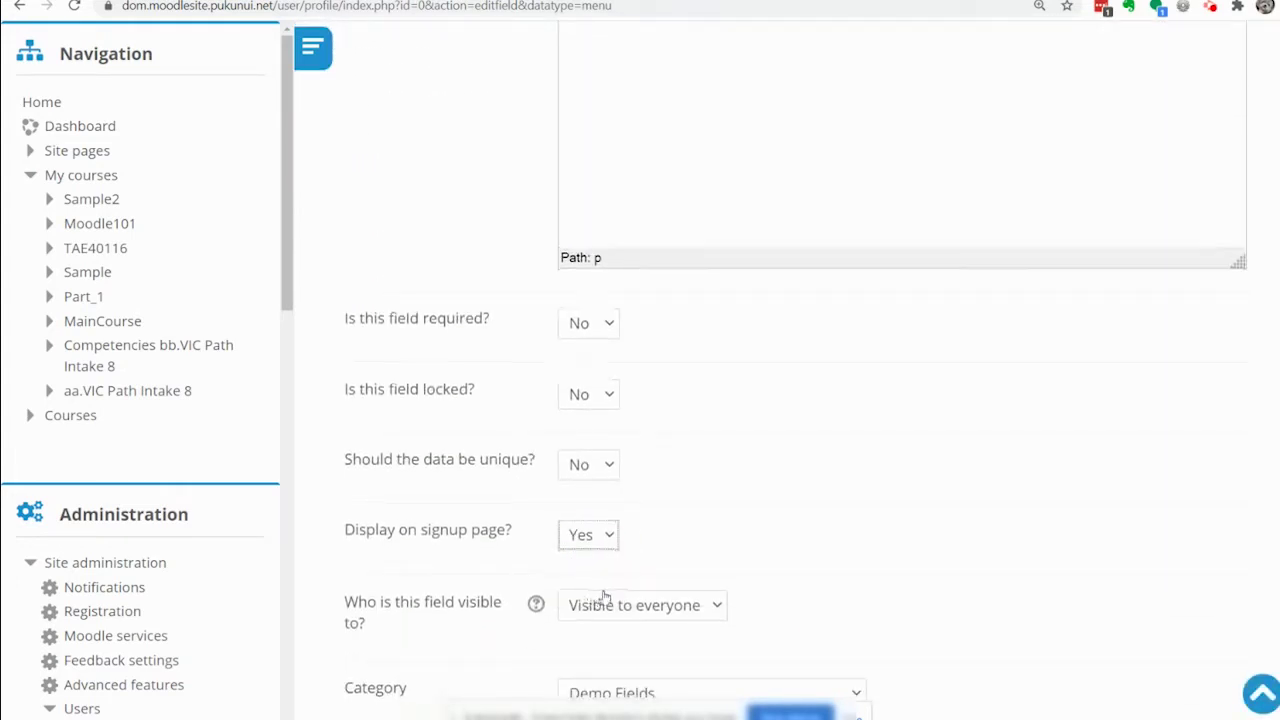
{"action": "scroll", "coordinate": [591, 600], "scroll_direction": "down", "scroll_amount": 2}
{"action": "left_click", "coordinate": [663, 437]}
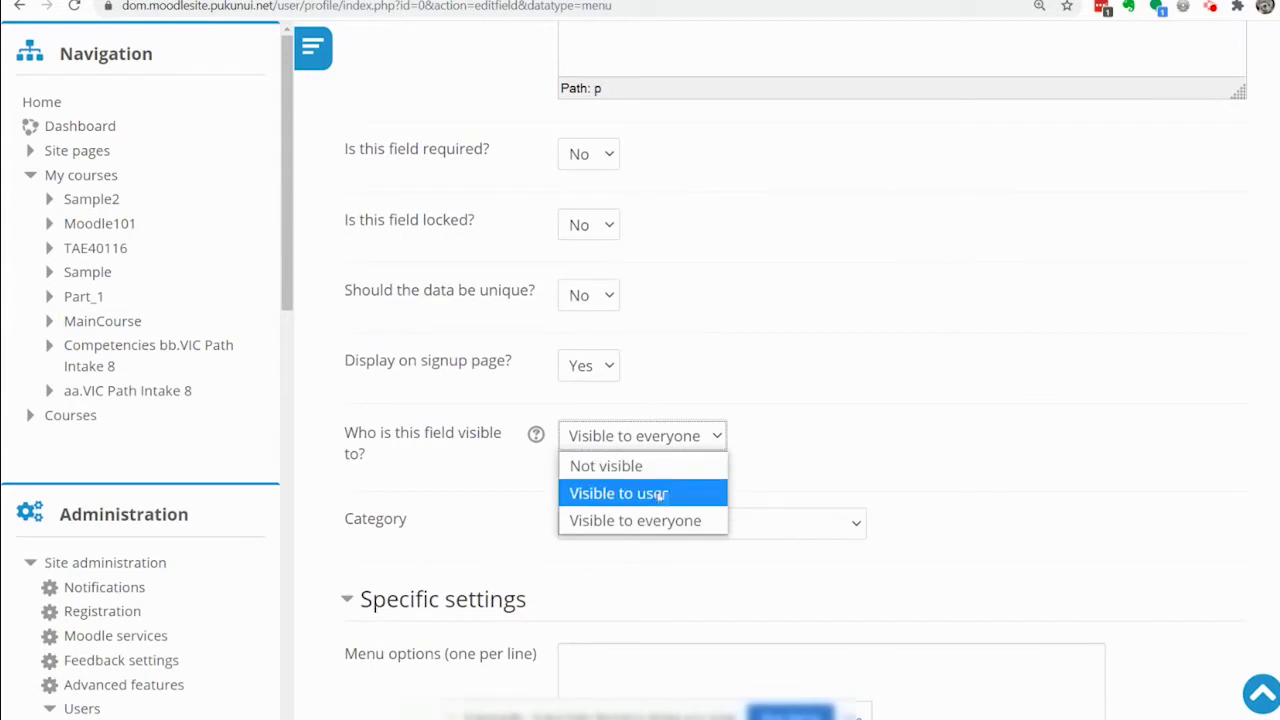
{"action": "left_click", "coordinate": [656, 493]}
Enter the menu options Doctor, Nurse and Other, set the default value to Other, and save the profile field.
{"action": "scroll", "coordinate": [654, 560], "scroll_direction": "down", "scroll_amount": 3}
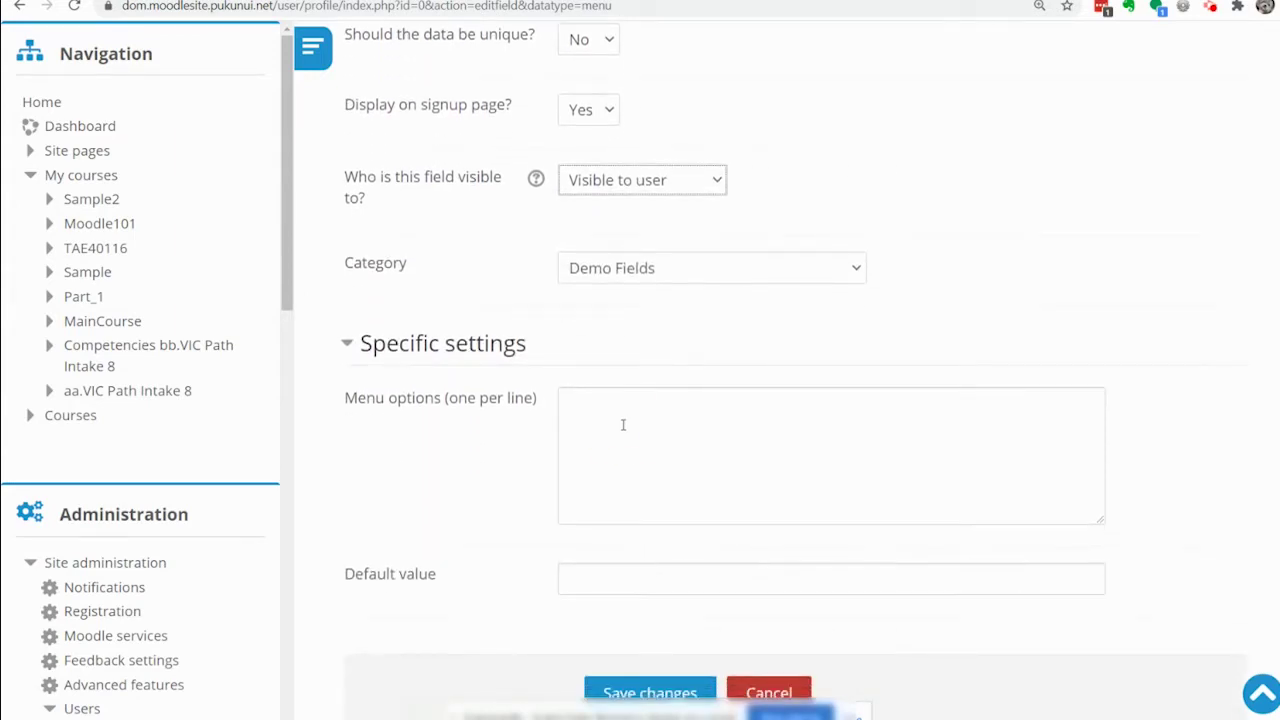
{"action": "left_click", "coordinate": [623, 425]}
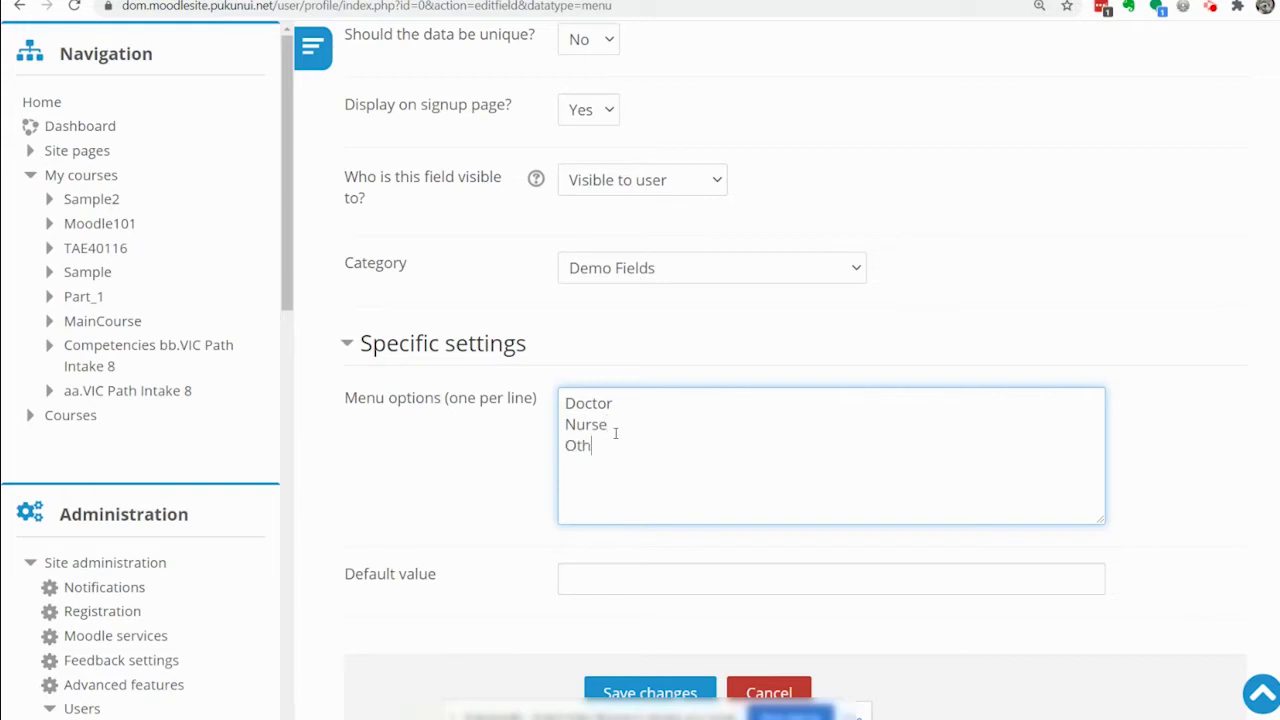
{"action": "scroll", "coordinate": [648, 538], "scroll_direction": "down", "scroll_amount": 1}
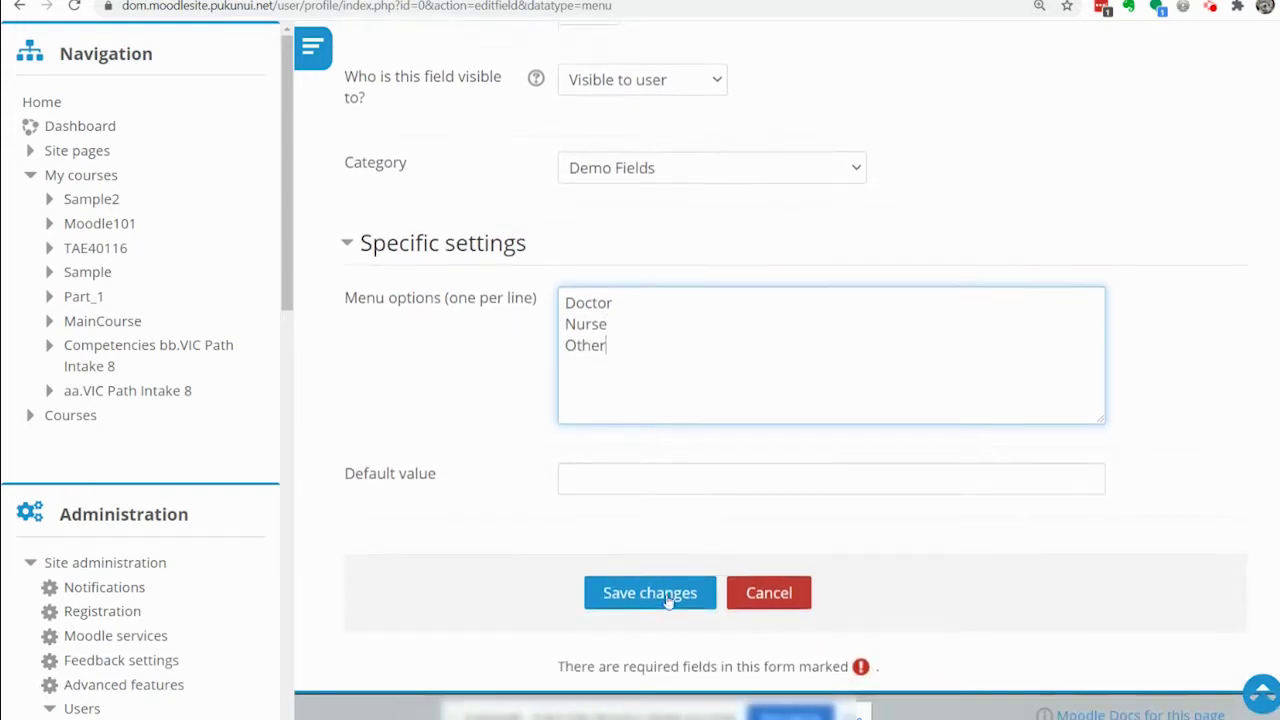
{"action": "left_click", "coordinate": [639, 478]}
{"action": "type", "text": "Ot"}
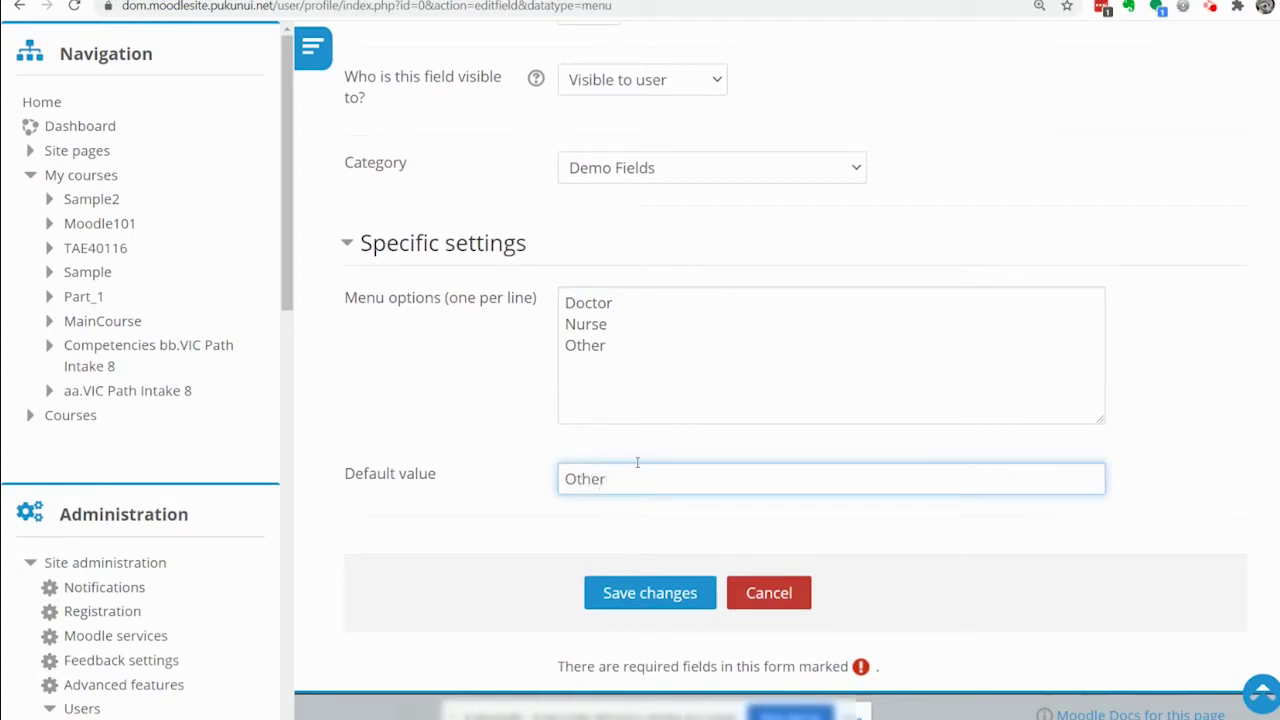
{"action": "type", "text": "her"}
{"action": "left_click", "coordinate": [651, 593]}
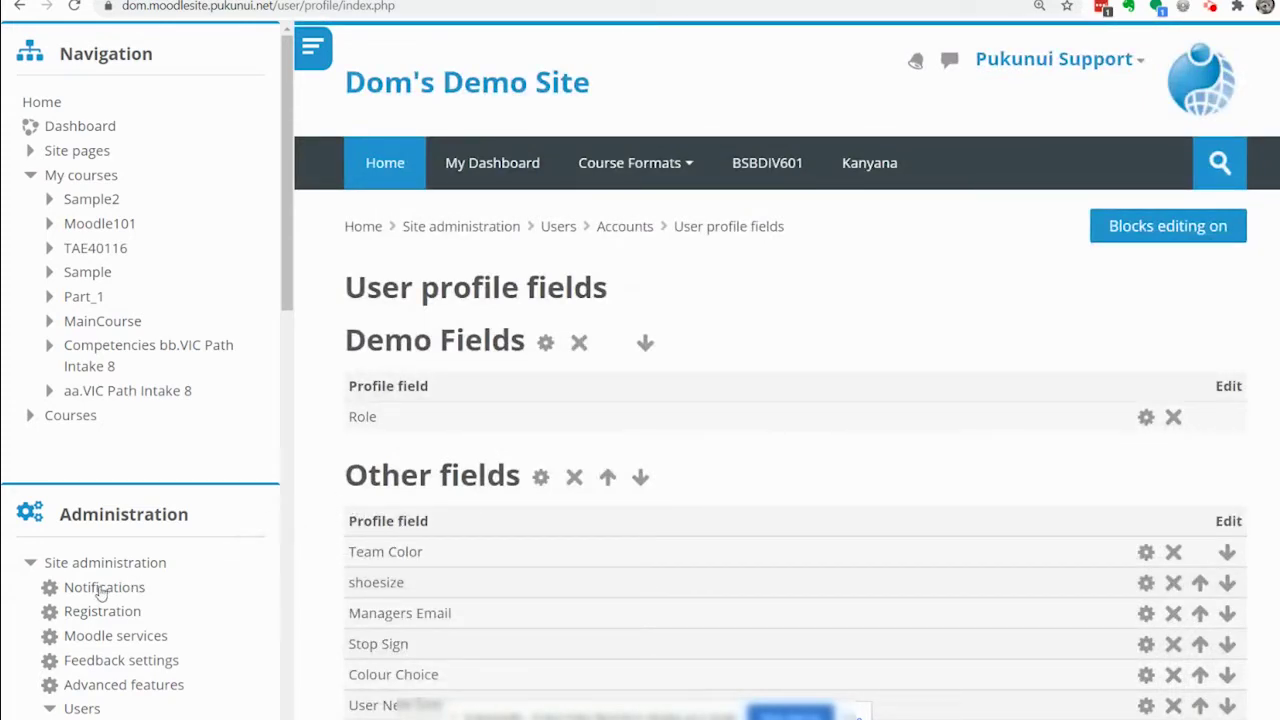
Open the Cohorts page for user accounts and review the existing system cohorts.
{"action": "scroll", "coordinate": [40, 605], "scroll_direction": "down", "scroll_amount": 3}
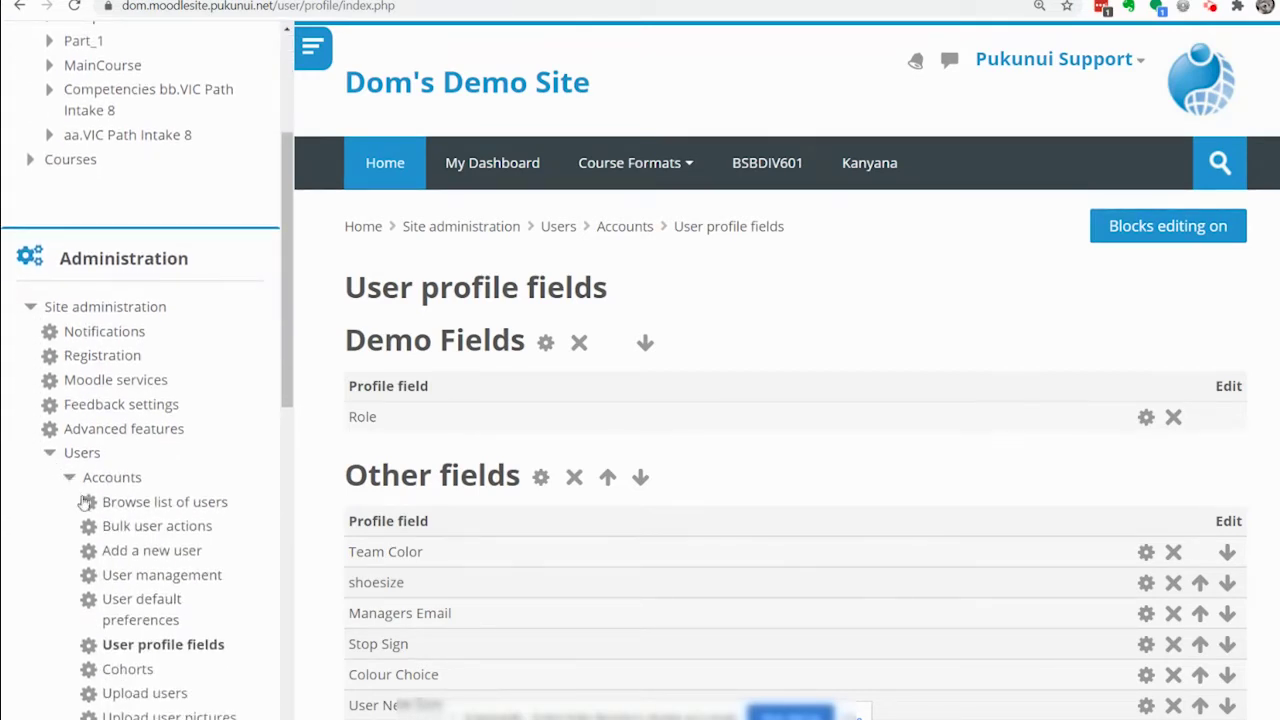
{"action": "left_click", "coordinate": [114, 677]}
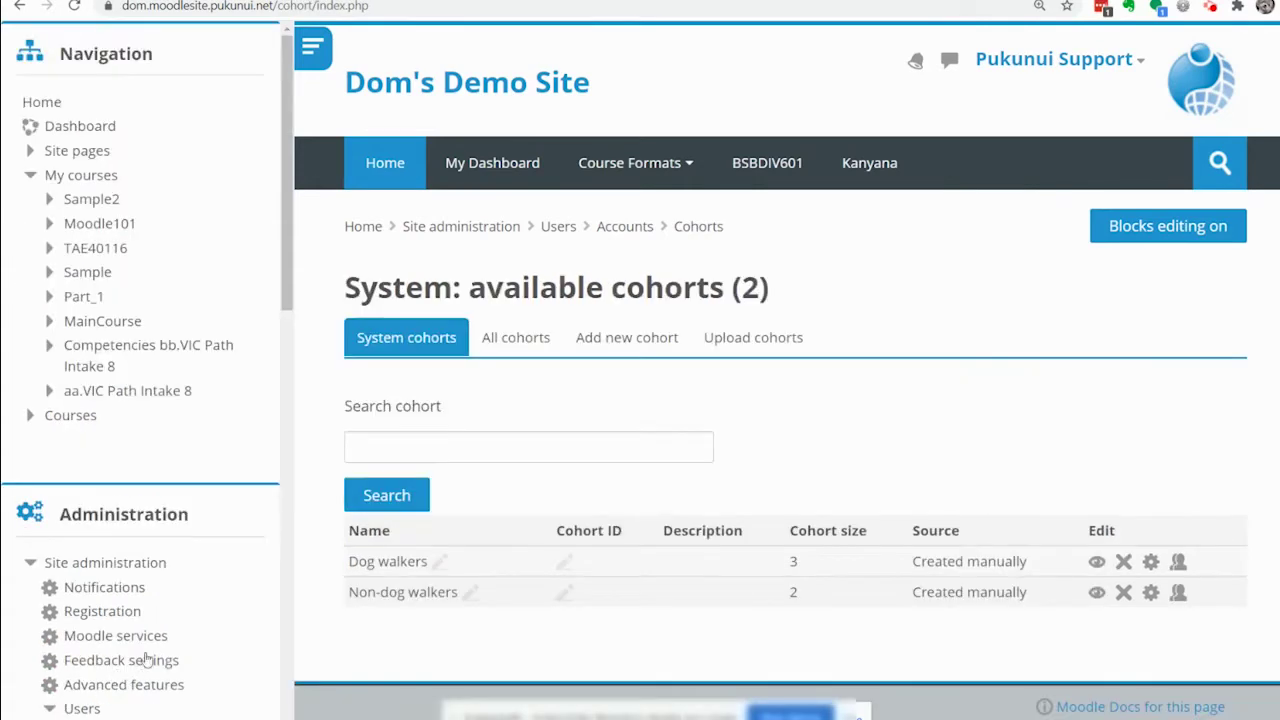
{"action": "scroll", "coordinate": [591, 522], "scroll_direction": "down", "scroll_amount": 3}
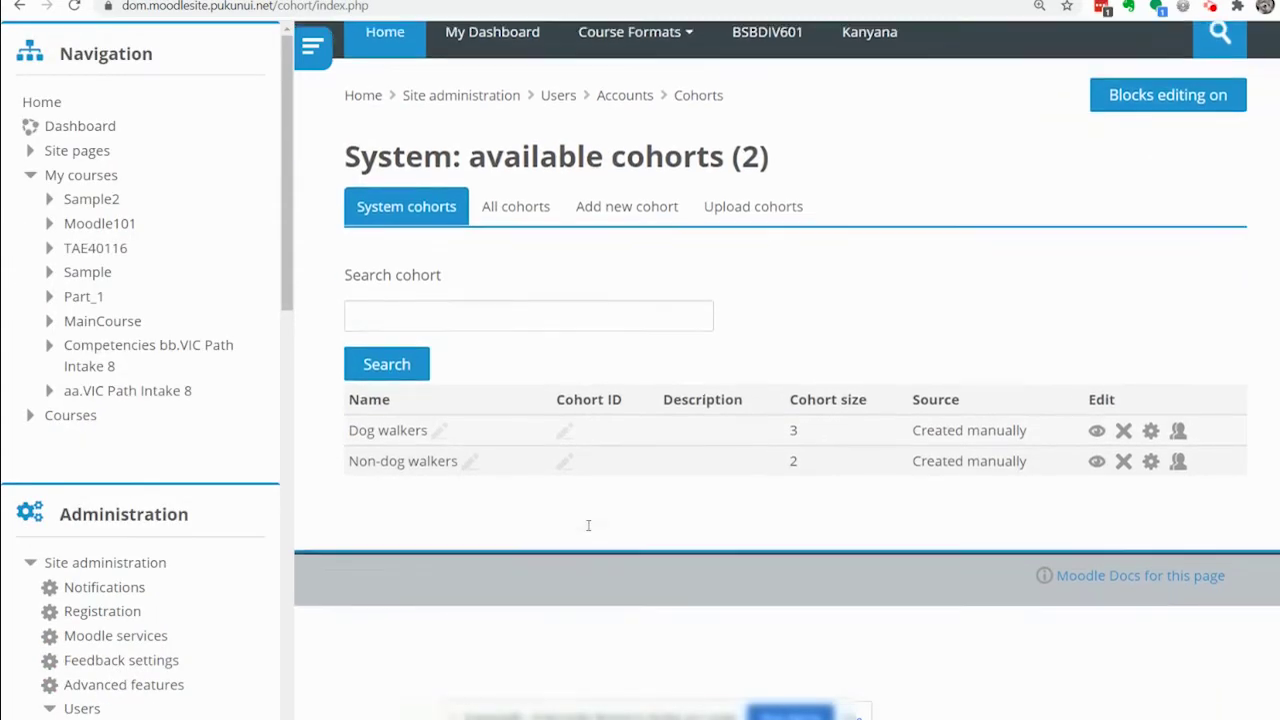
{"action": "scroll", "coordinate": [591, 522], "scroll_direction": "up", "scroll_amount": 3}
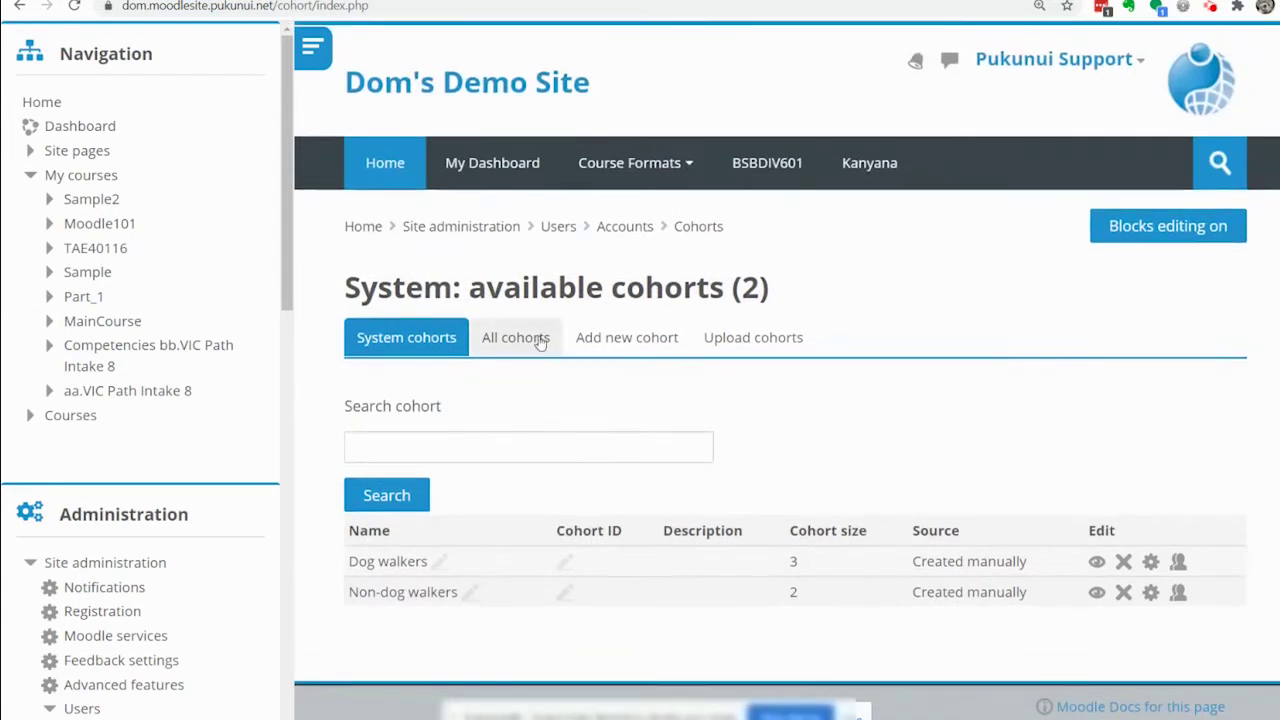
Add a system cohort named "Doctor Boost Theme Cohort" with Boost as its forced theme, and save it.
{"action": "left_click", "coordinate": [628, 342]}
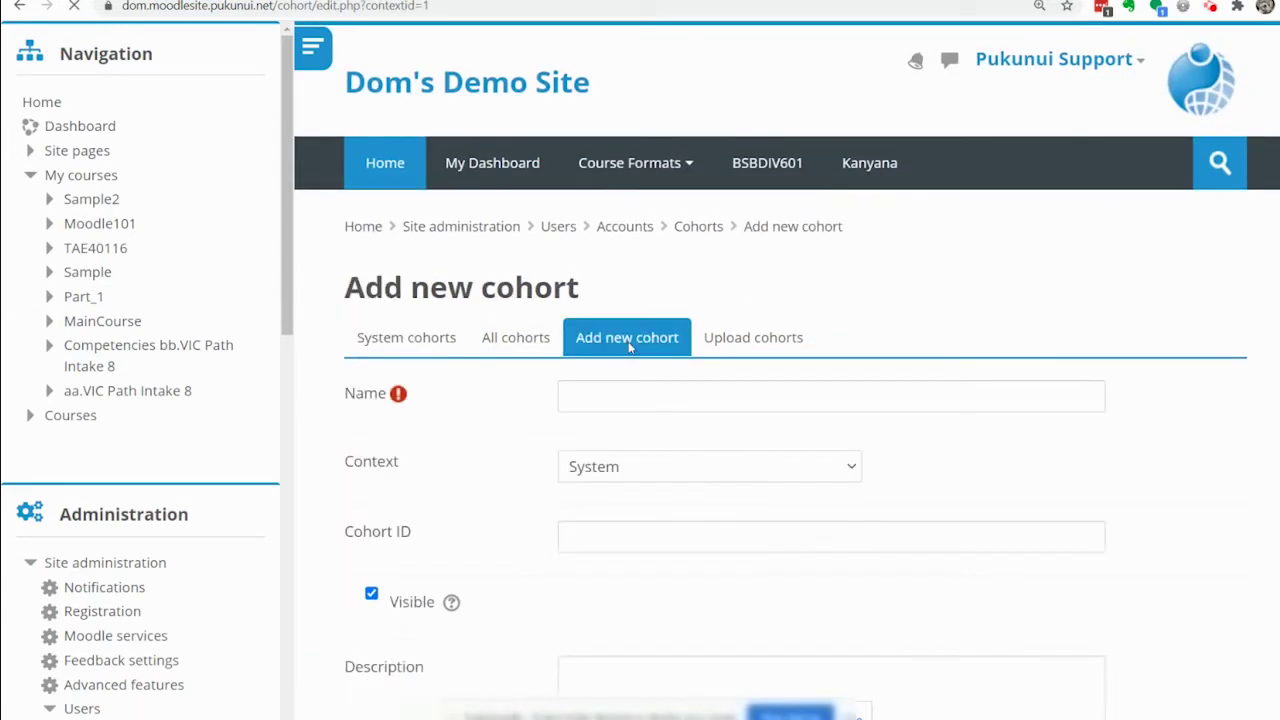
{"action": "left_click", "coordinate": [595, 390]}
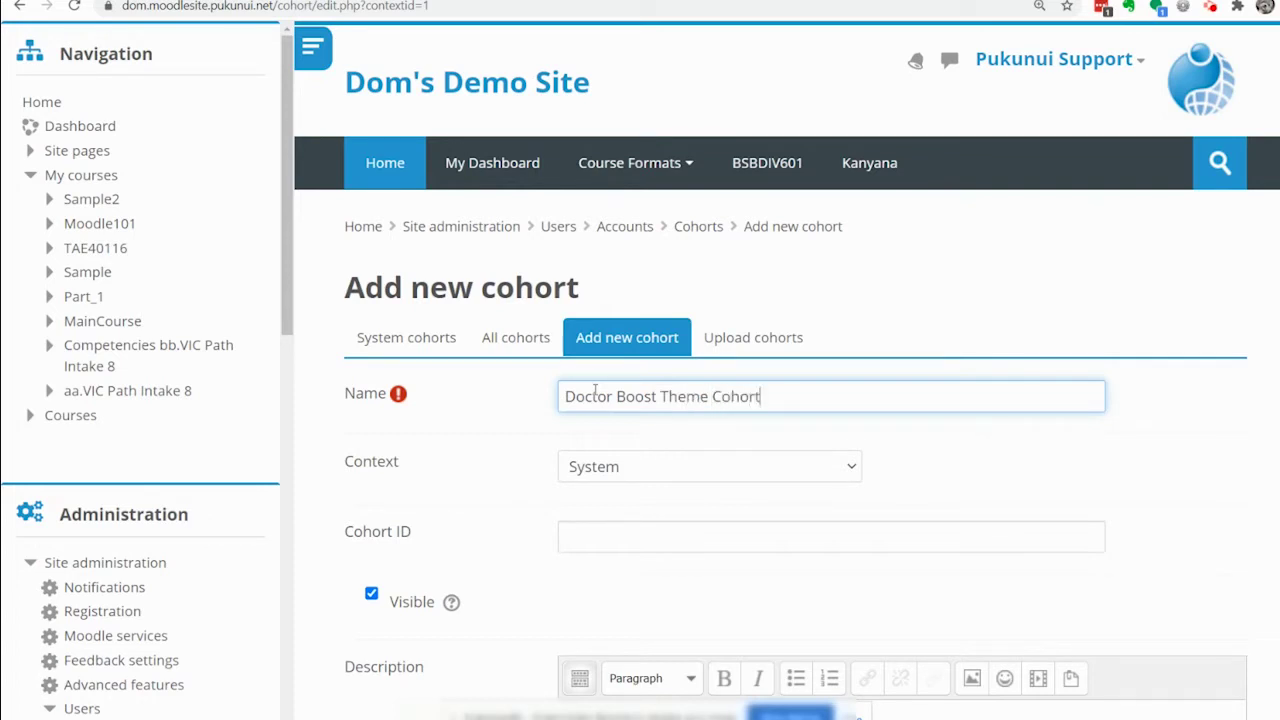
{"action": "scroll", "coordinate": [611, 400], "scroll_direction": "down", "scroll_amount": 4}
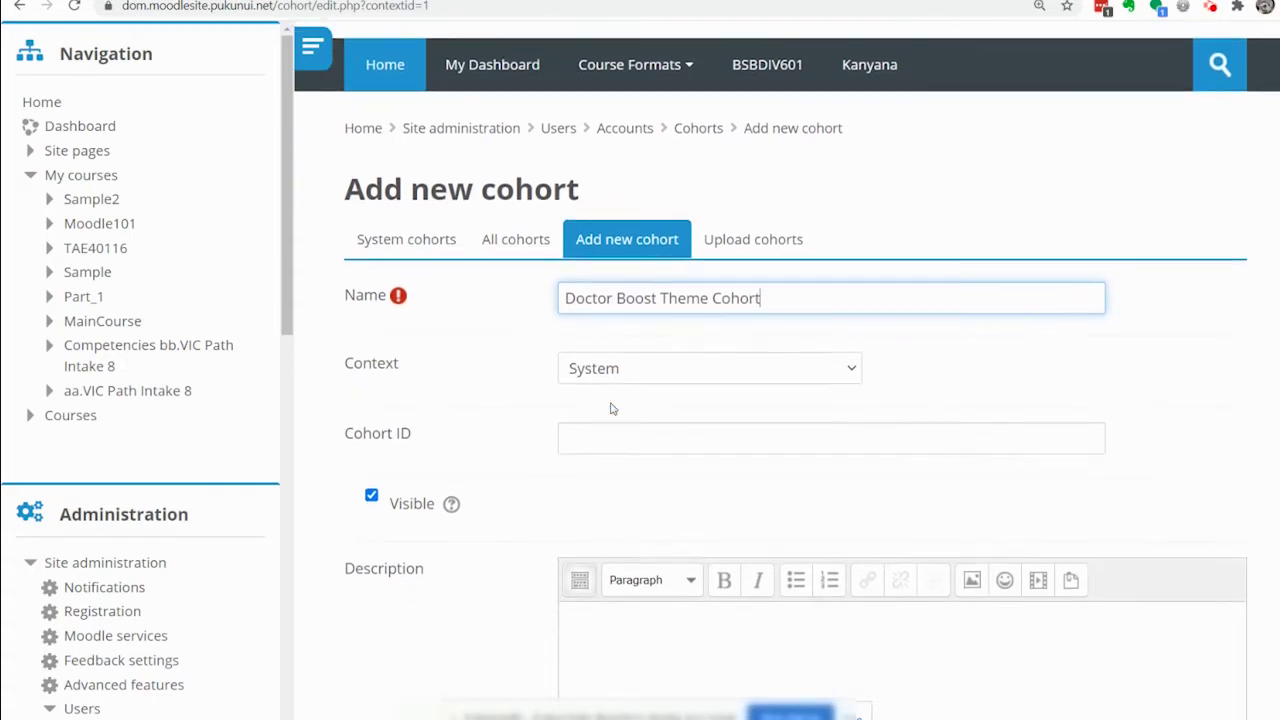
{"action": "scroll", "coordinate": [610, 410], "scroll_direction": "down", "scroll_amount": 1}
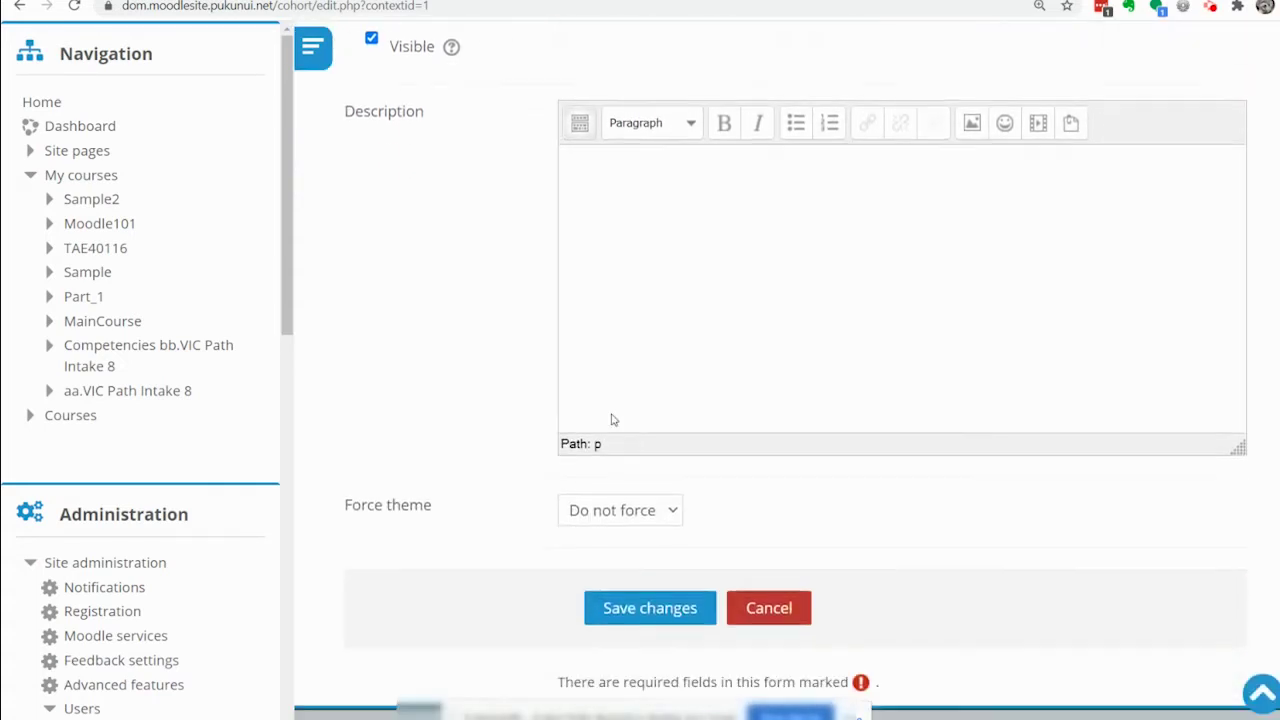
{"action": "left_click", "coordinate": [676, 500]}
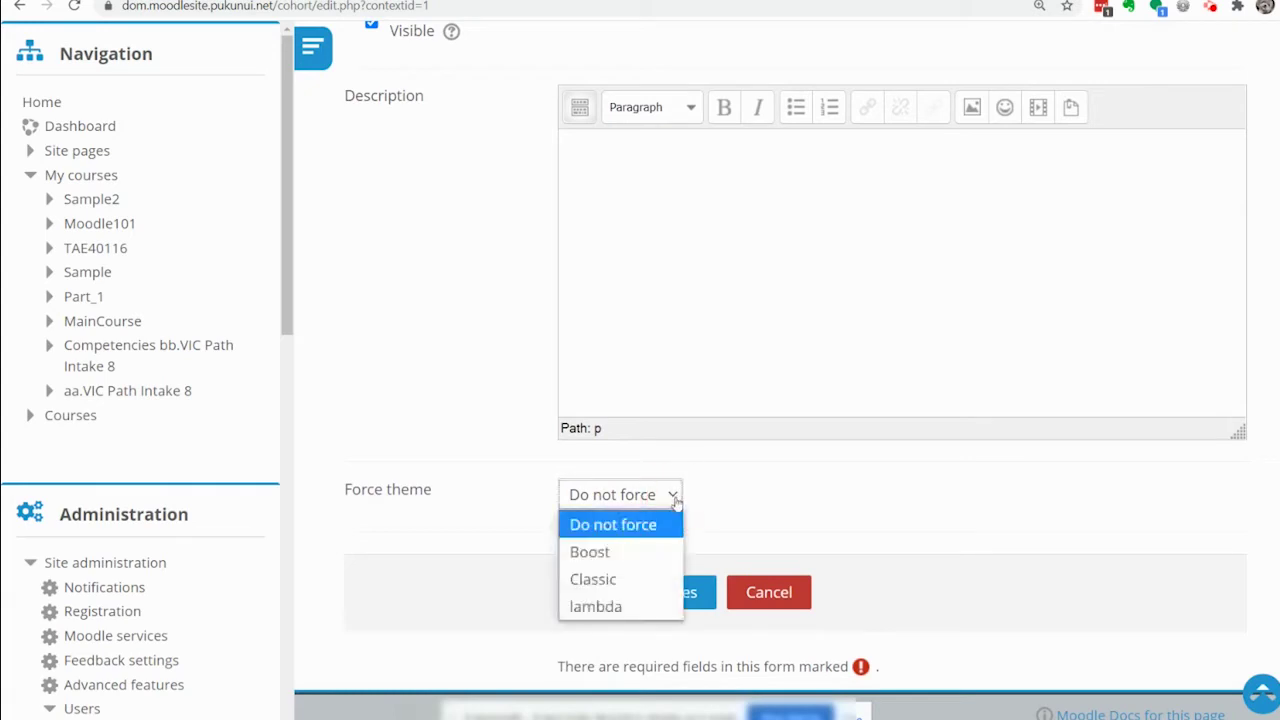
{"action": "left_click", "coordinate": [628, 556]}
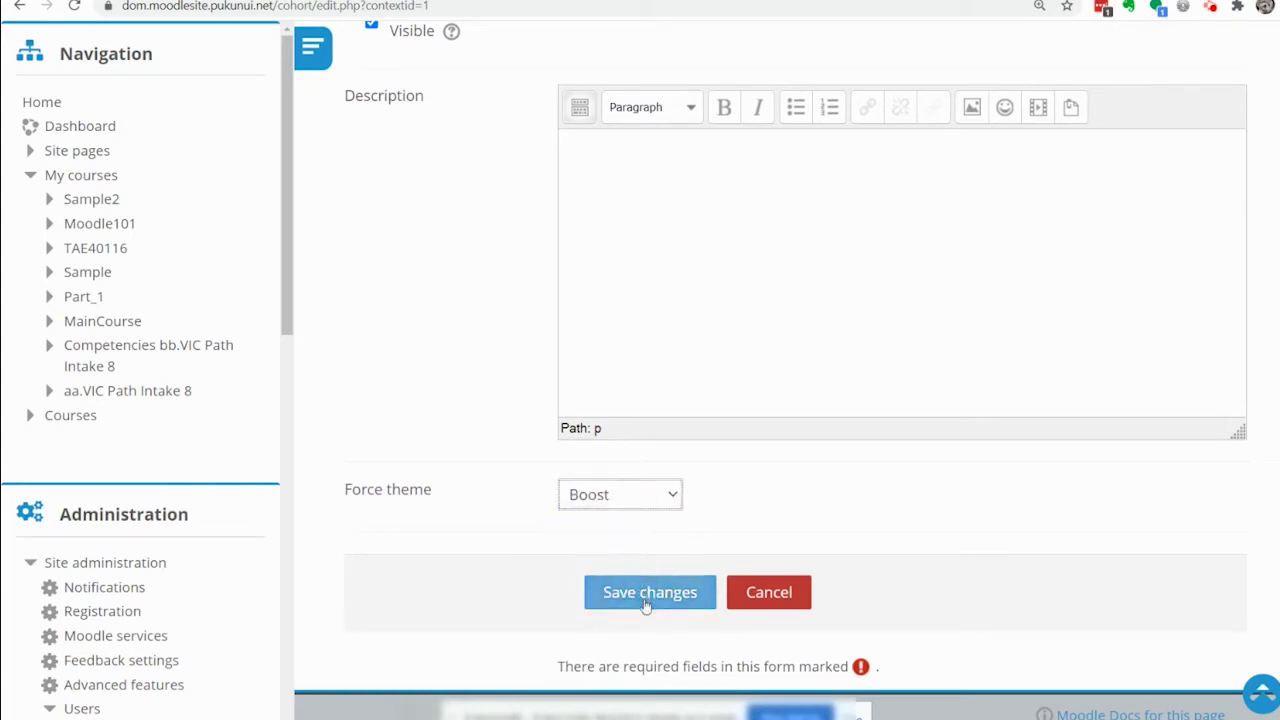
{"action": "left_click", "coordinate": [646, 600]}
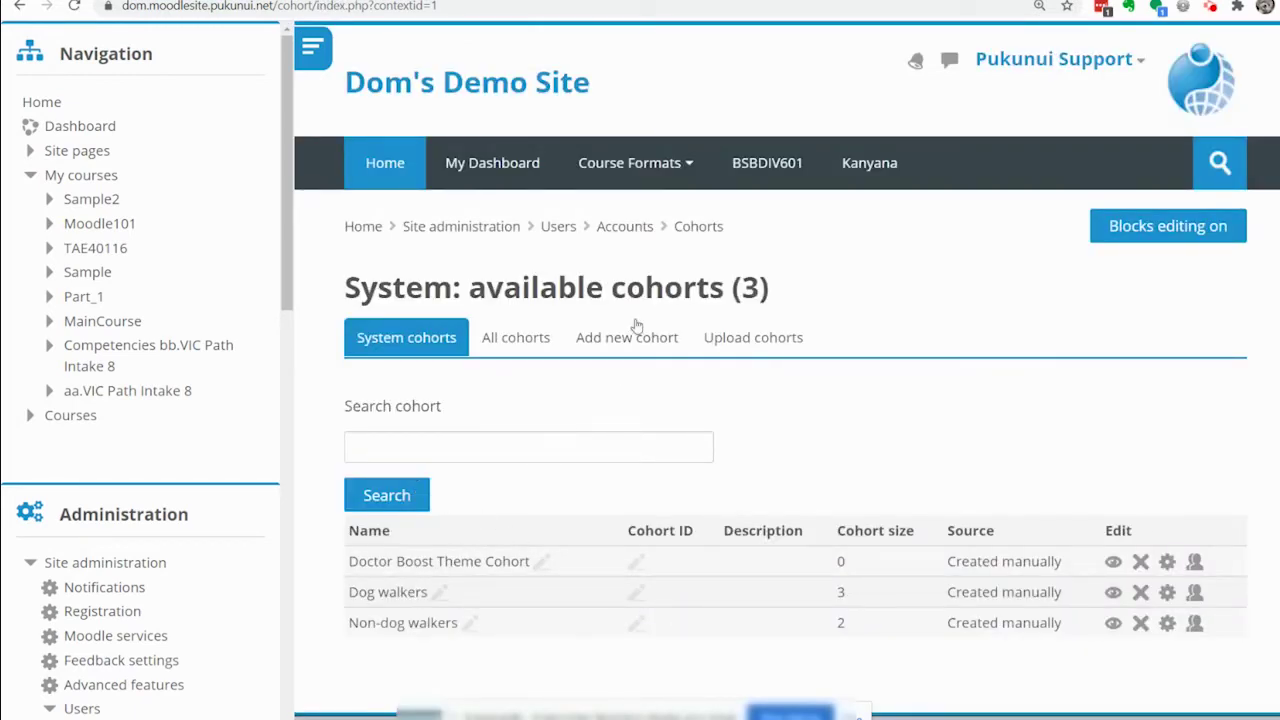
Add a visible system cohort named "Nurse Classic Theme Cohort" and save it.
{"action": "left_click", "coordinate": [622, 344]}
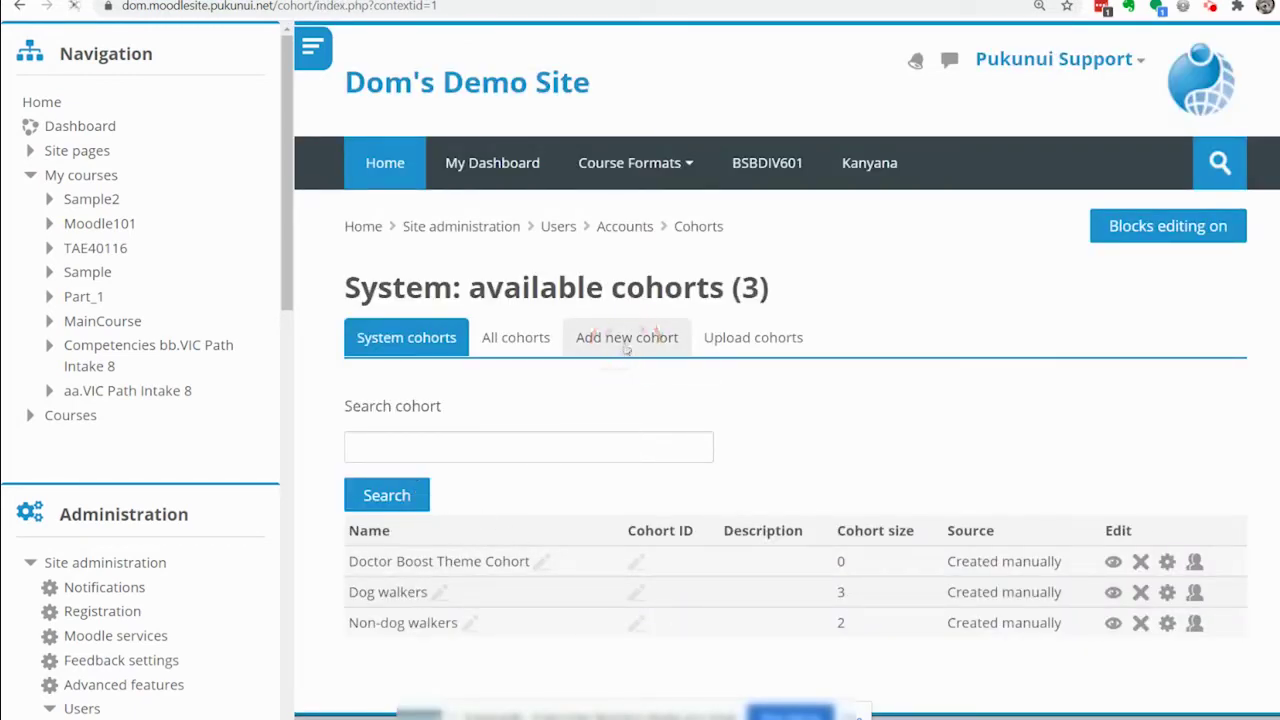
{"action": "left_click", "coordinate": [608, 392]}
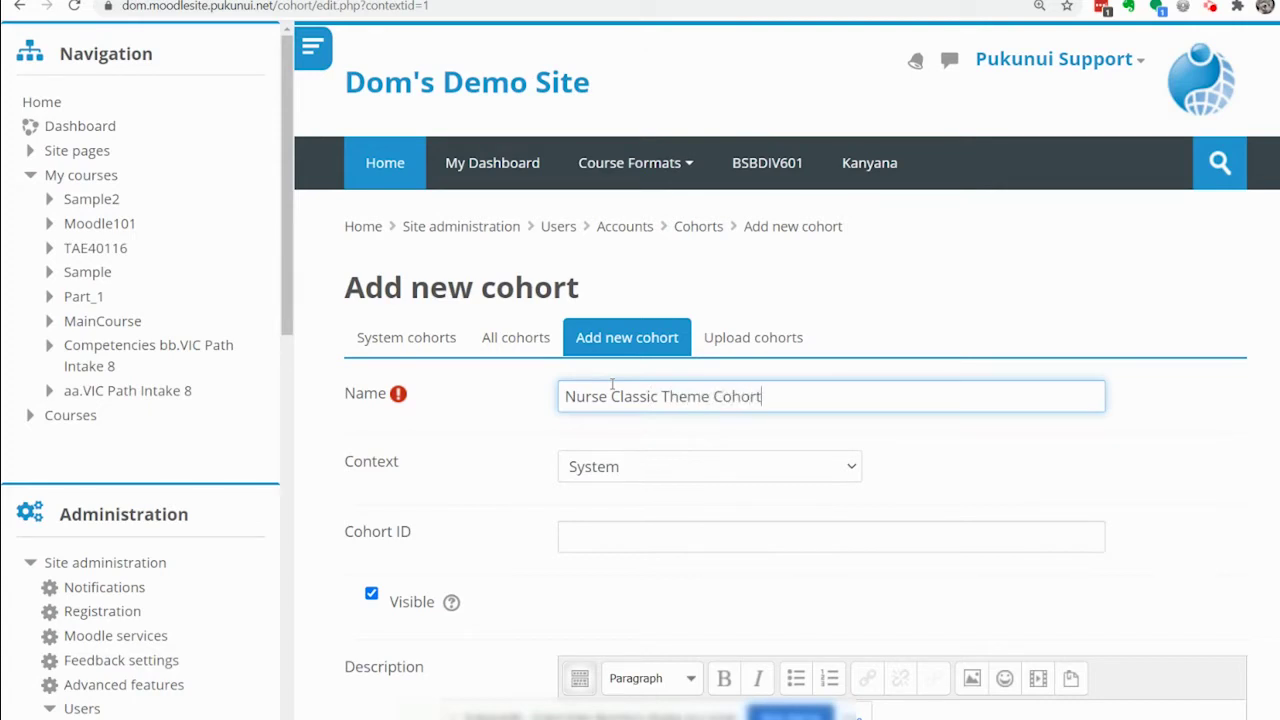
{"action": "scroll", "coordinate": [612, 384], "scroll_direction": "down", "scroll_amount": 6}
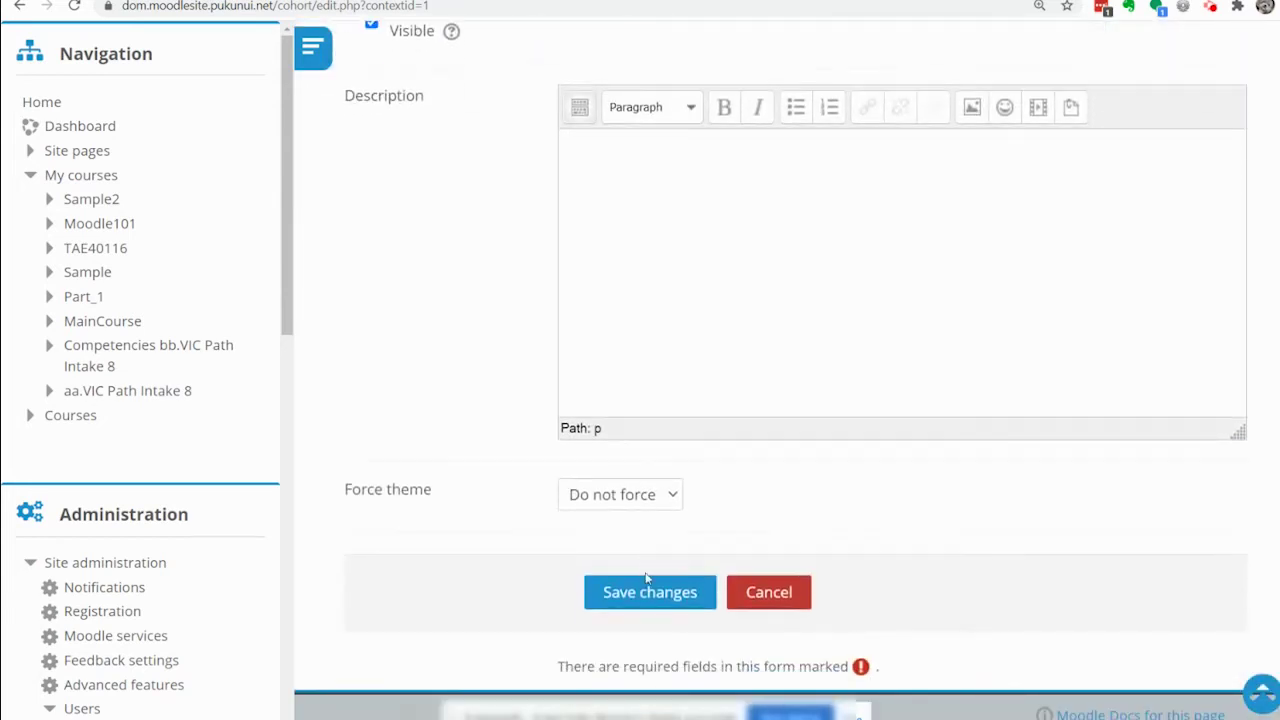
{"action": "left_click", "coordinate": [654, 594]}
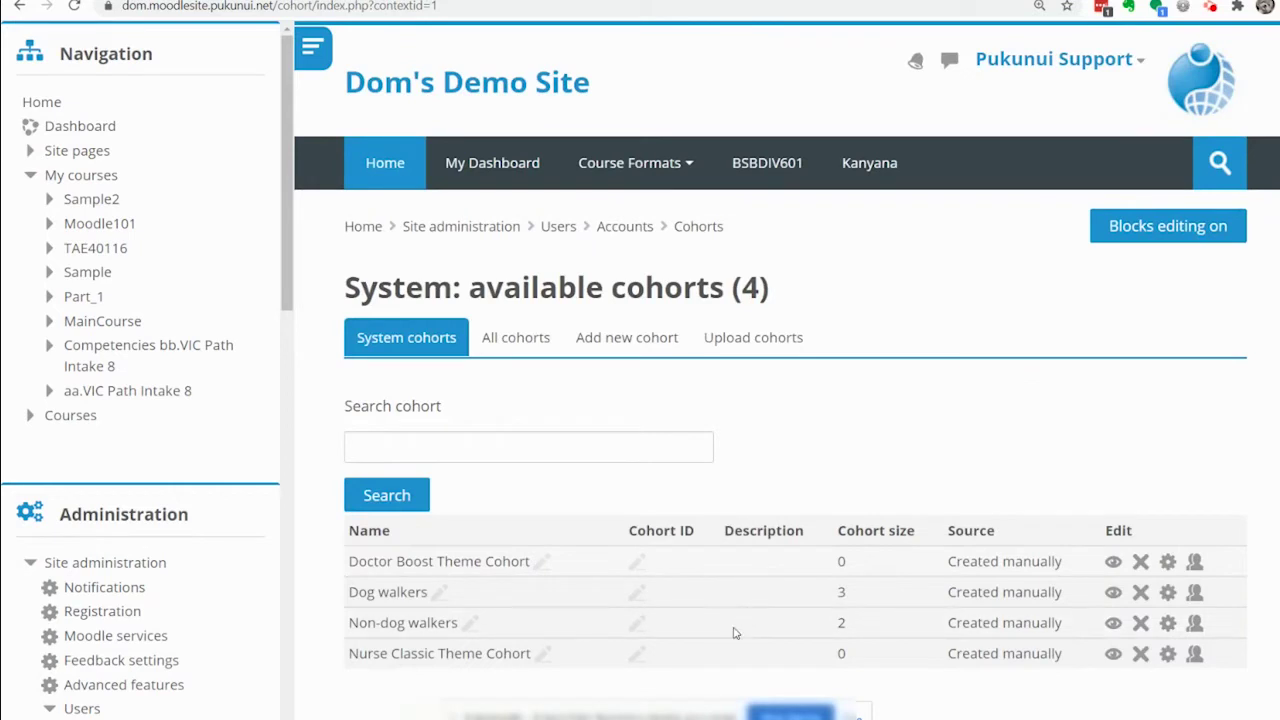
Edit the Nurse Classic Theme Cohort to force the Classic theme, and save the changes.
{"action": "left_click", "coordinate": [1167, 655]}
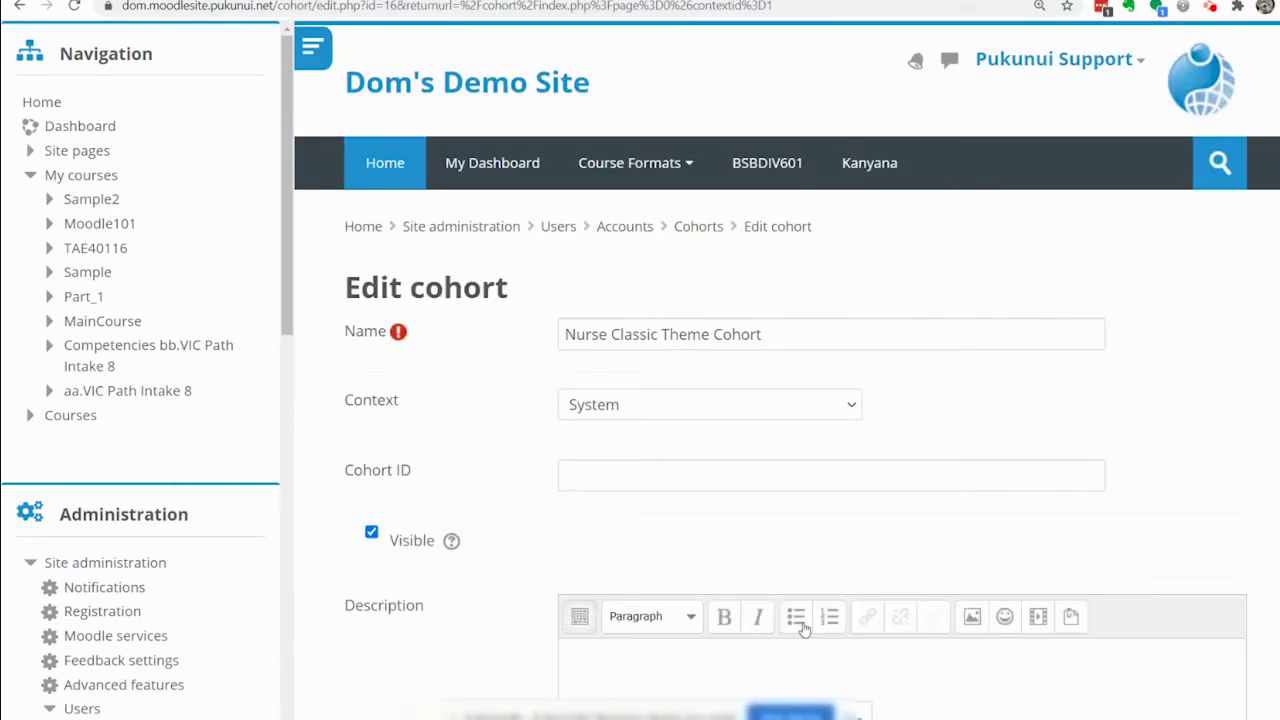
{"action": "scroll", "coordinate": [717, 609], "scroll_direction": "down", "scroll_amount": 5}
{"action": "left_click", "coordinate": [666, 493]}
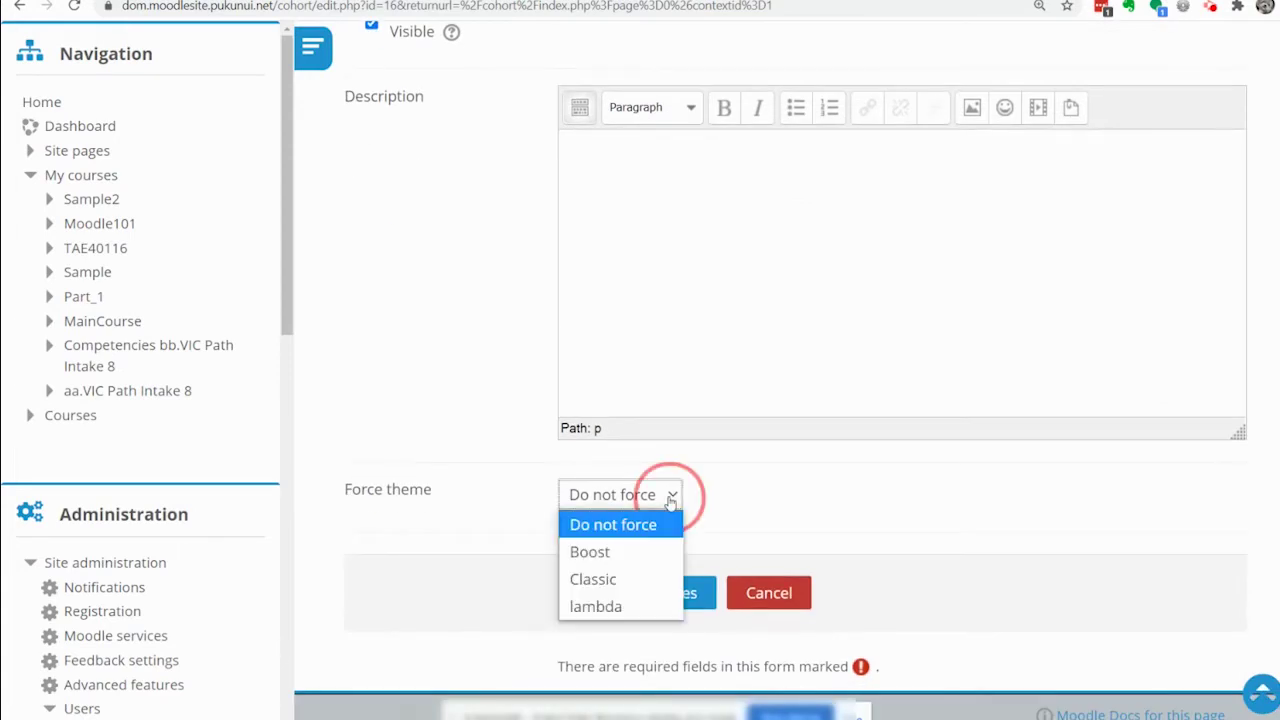
{"action": "left_click", "coordinate": [603, 580]}
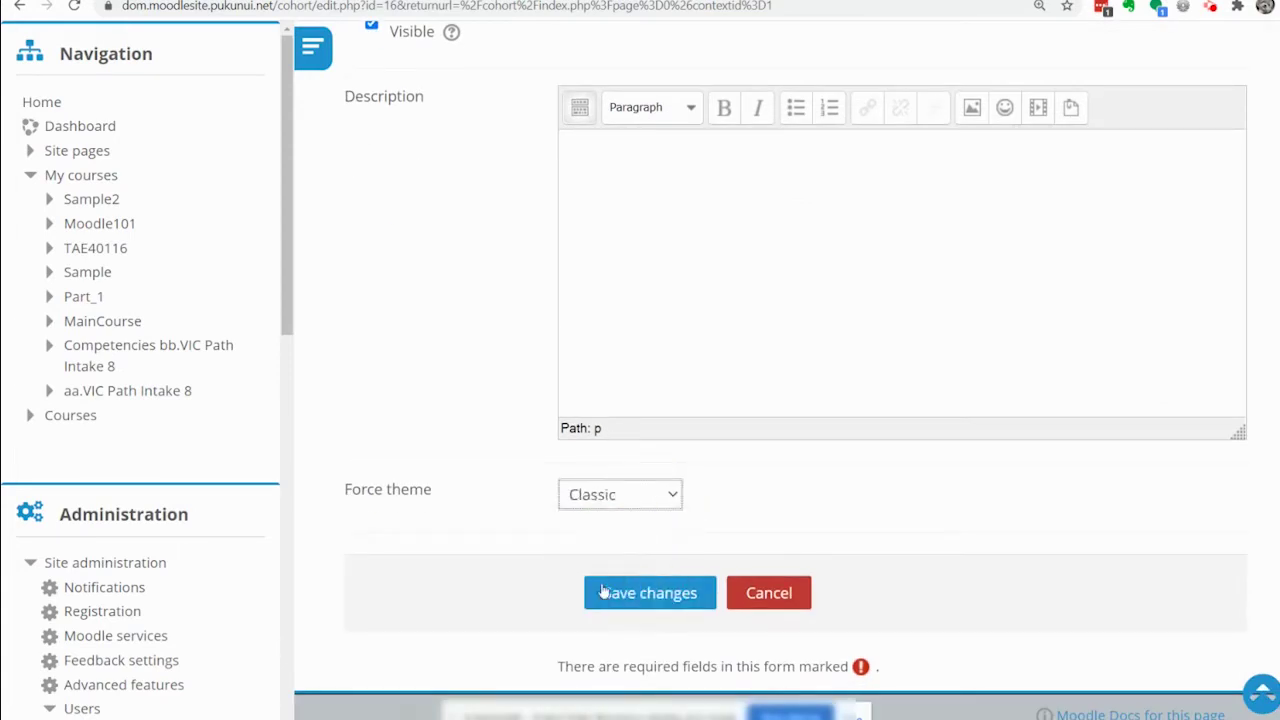
{"action": "left_click", "coordinate": [643, 597]}
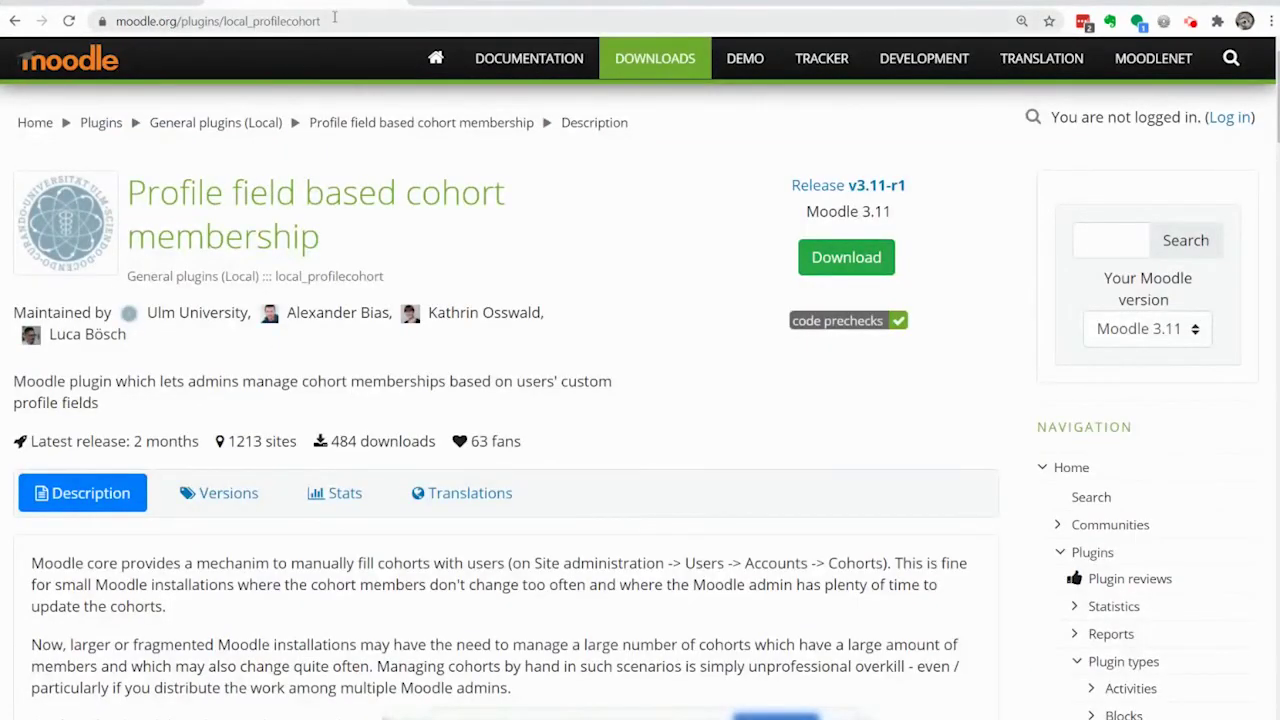
Highlight the plugin page's web address, return to the demo site and open Profile field based cohort membership under user accounts.
{"action": "left_click_drag", "start_coordinate": [324, 20], "coordinate": [52, 20]}
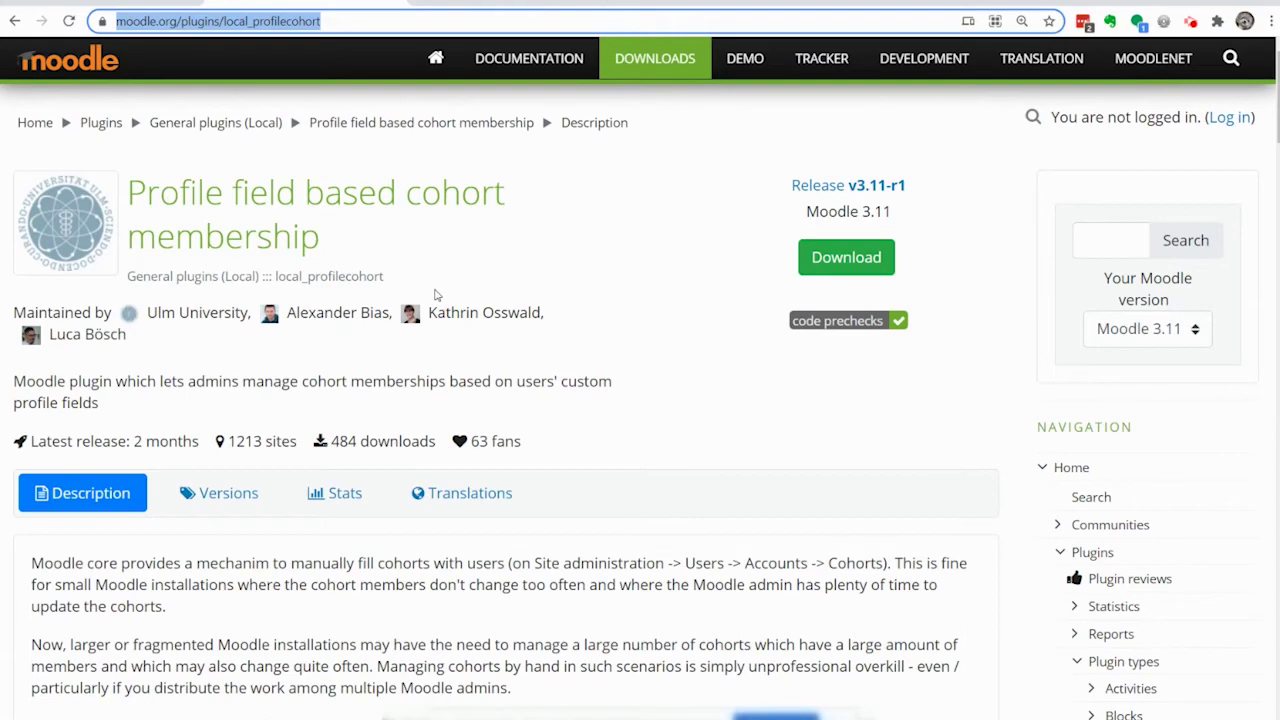
{"action": "left_click", "coordinate": [105, 5]}
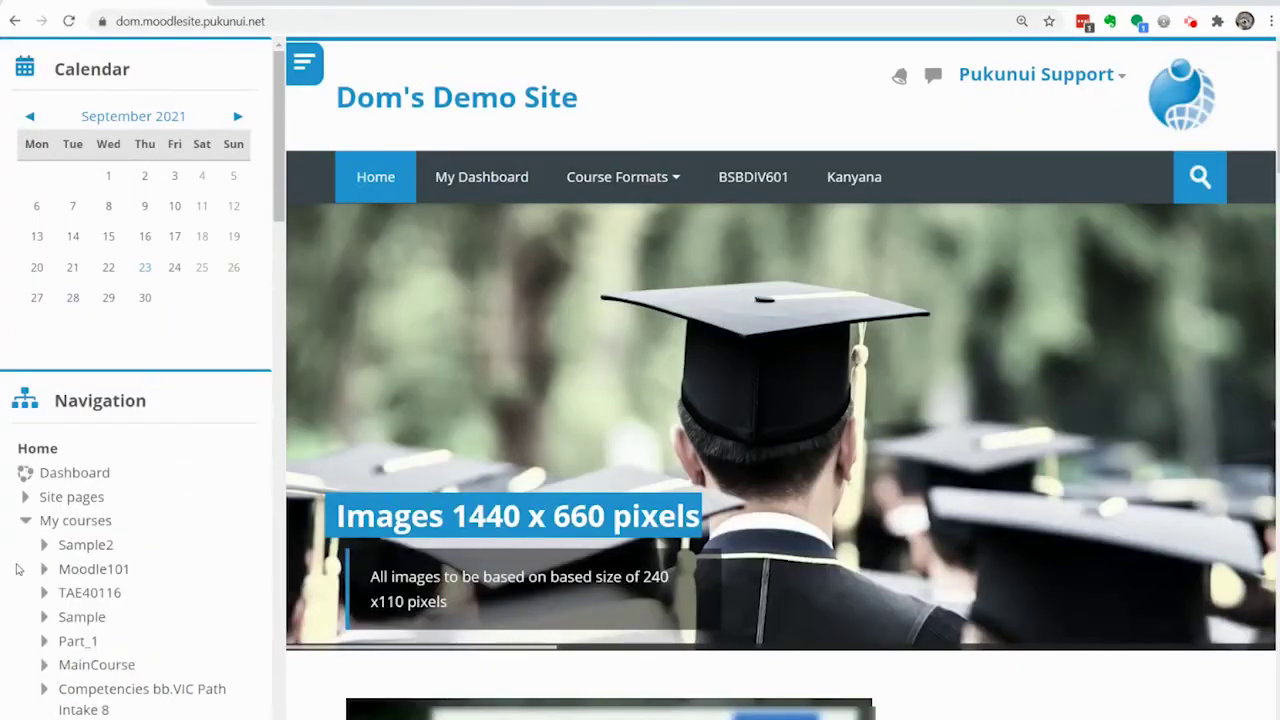
{"action": "scroll", "coordinate": [17, 568], "scroll_direction": "down", "scroll_amount": 5}
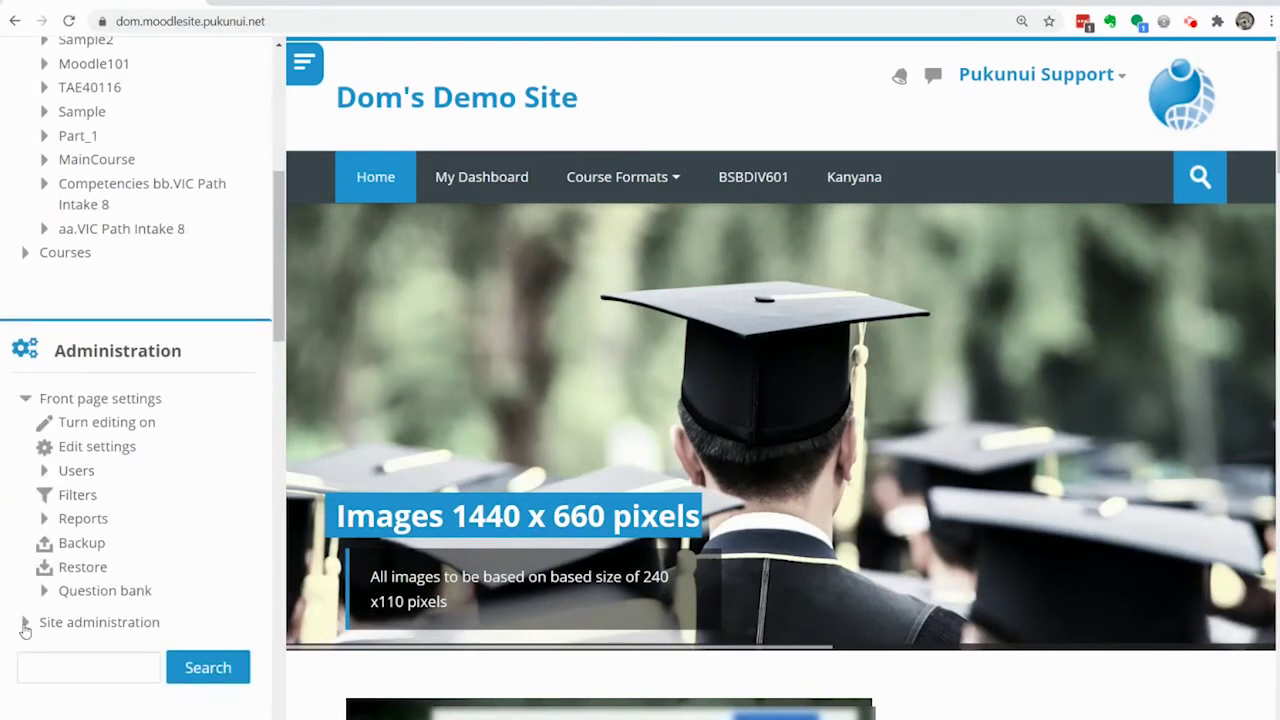
{"action": "left_click", "coordinate": [25, 624]}
{"action": "scroll", "coordinate": [25, 600], "scroll_direction": "down", "scroll_amount": 3}
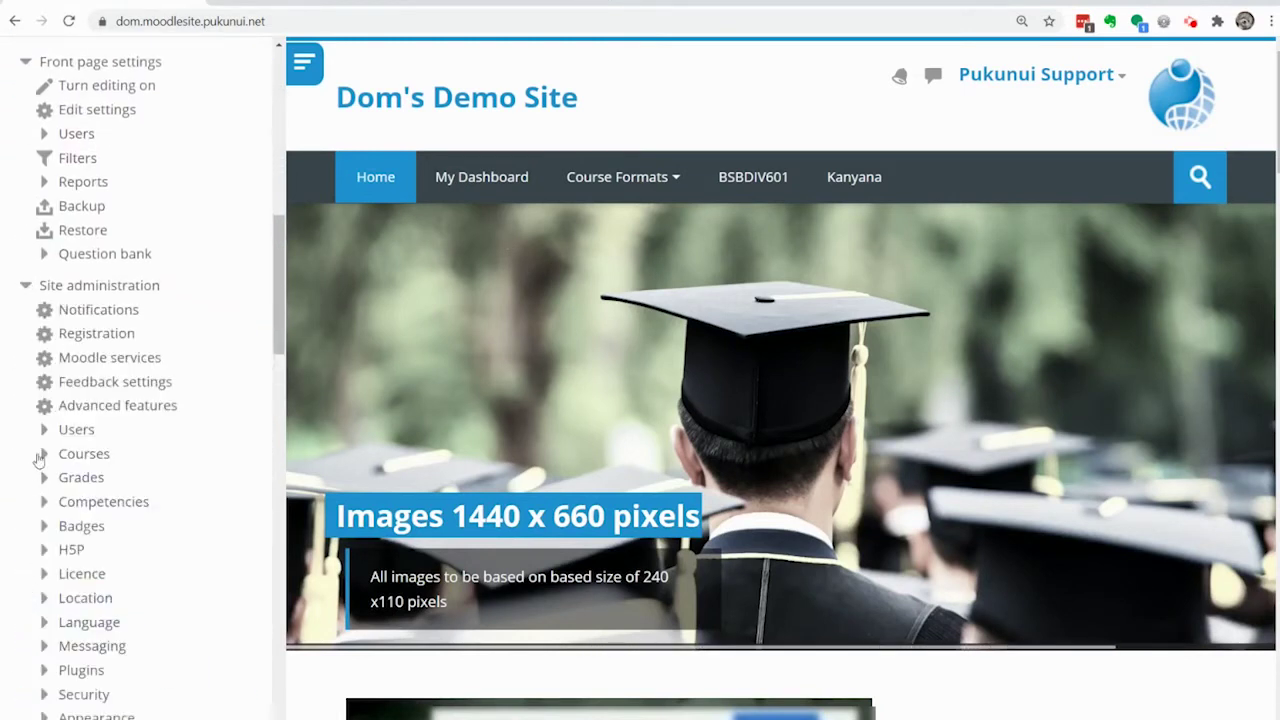
{"action": "left_click", "coordinate": [44, 429]}
{"action": "left_click", "coordinate": [62, 454]}
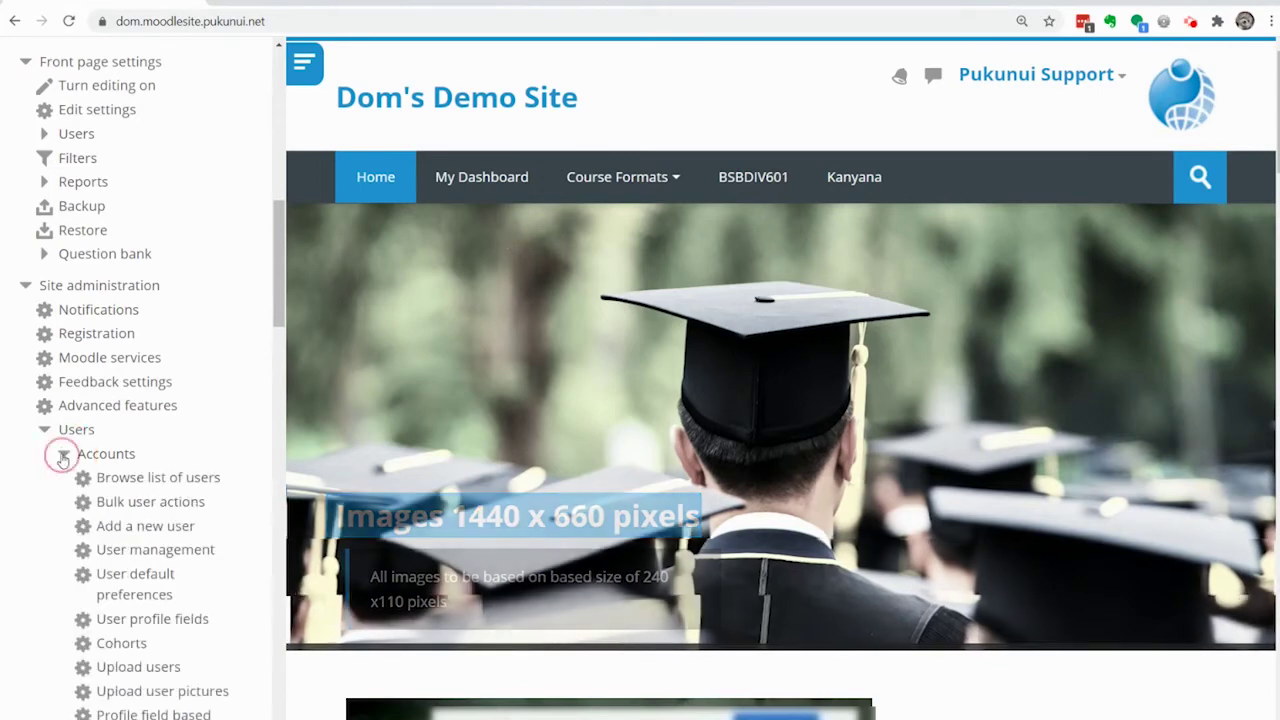
{"action": "scroll", "coordinate": [85, 585], "scroll_direction": "down", "scroll_amount": 3}
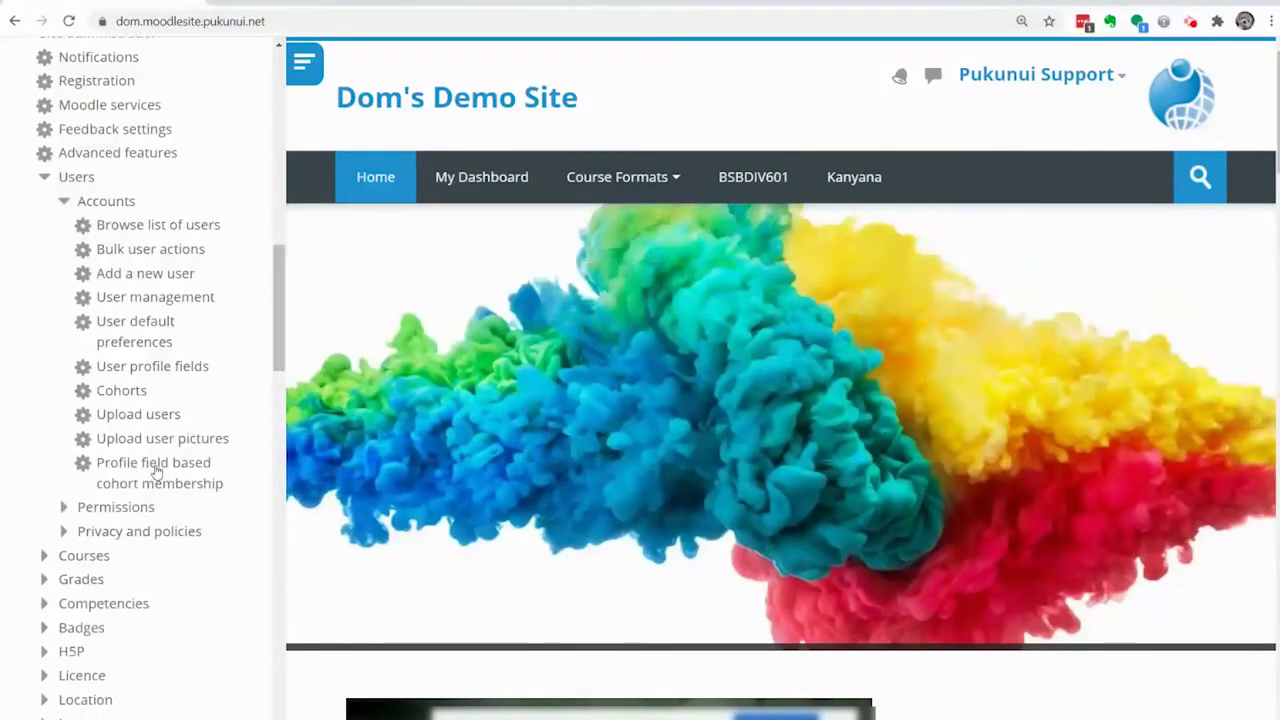
{"action": "left_click", "coordinate": [168, 484]}
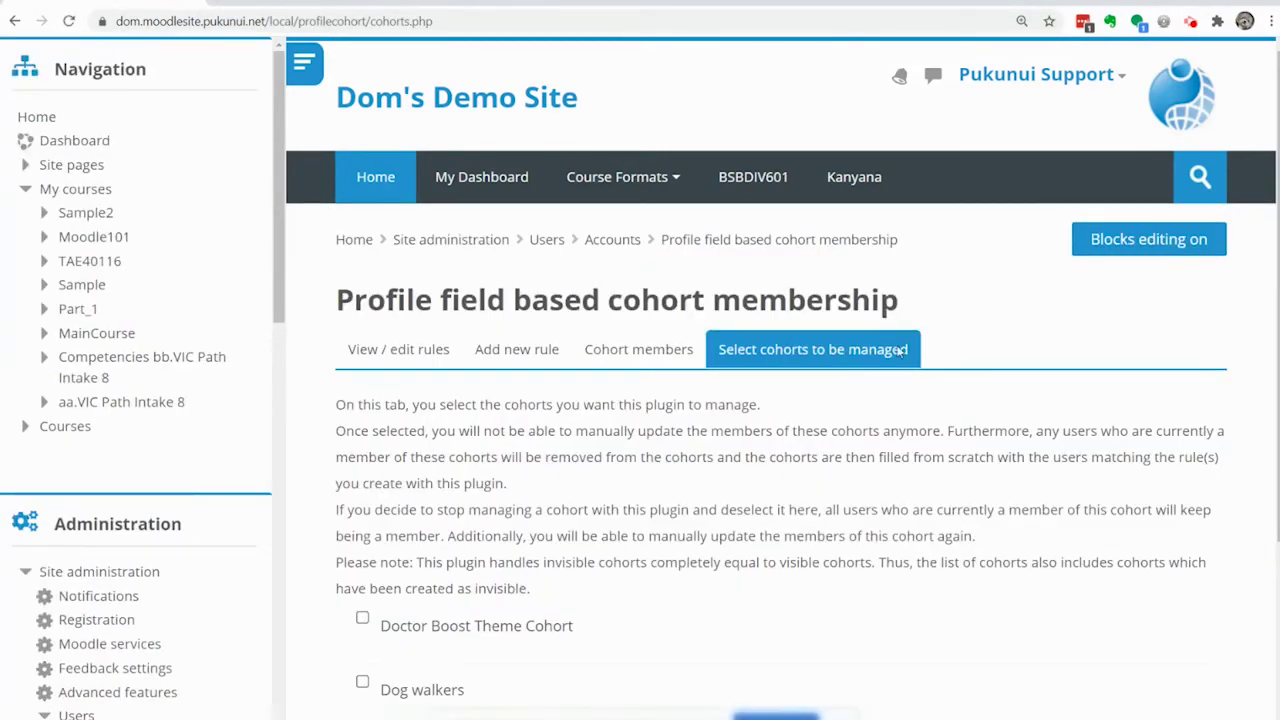
Select Doctor Boost Theme Cohort and Nurse Classic Theme Cohort as the cohorts managed by the plugin, and save.
{"action": "scroll", "coordinate": [788, 500], "scroll_direction": "down", "scroll_amount": 3}
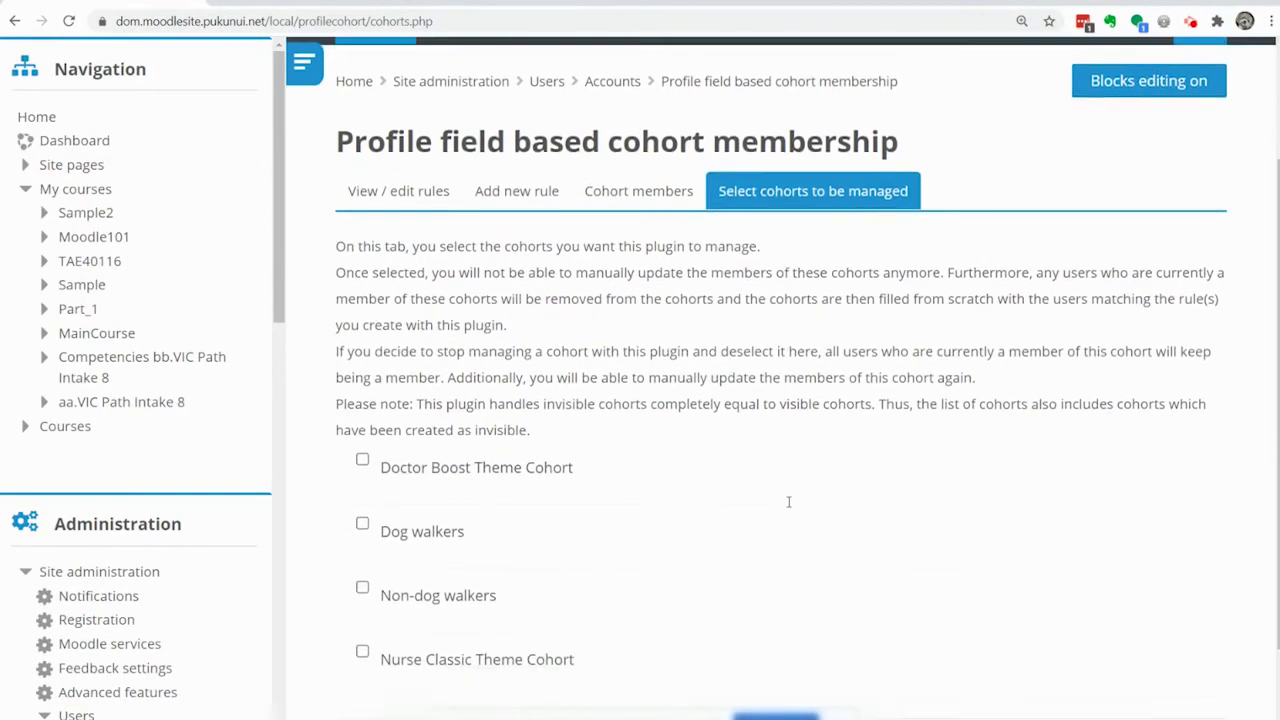
{"action": "left_click", "coordinate": [362, 367]}
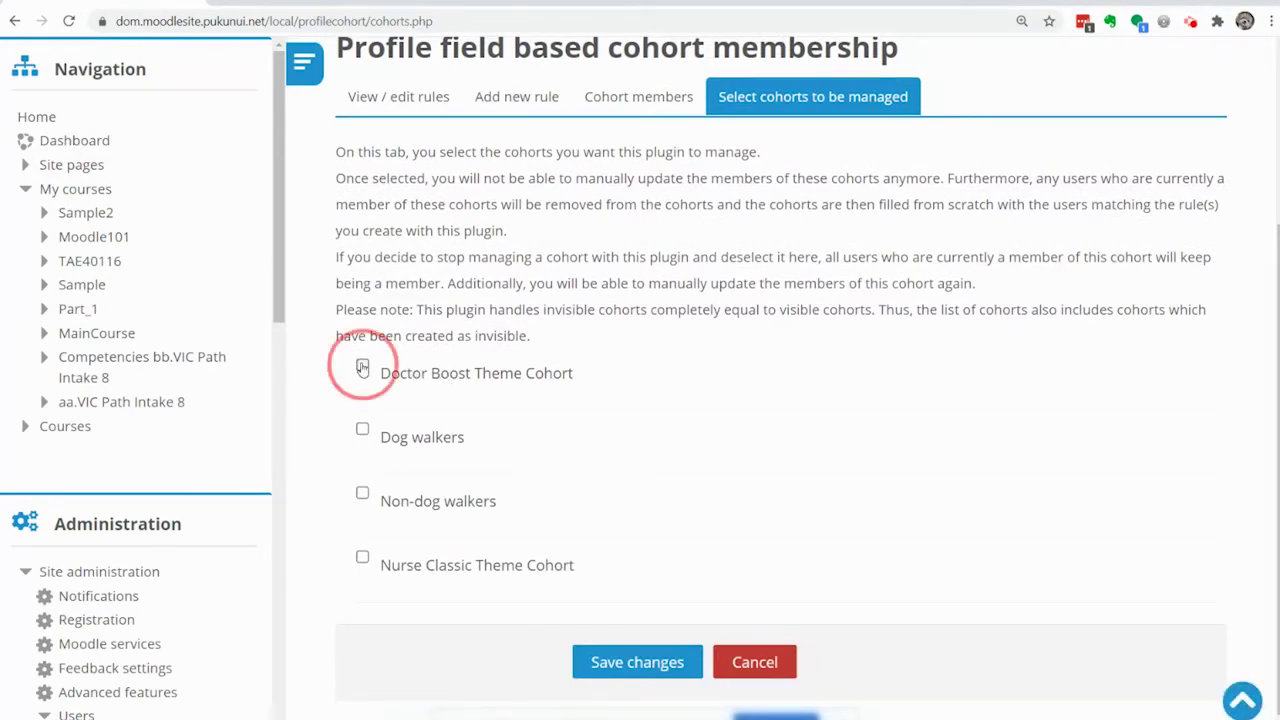
{"action": "left_click", "coordinate": [362, 558]}
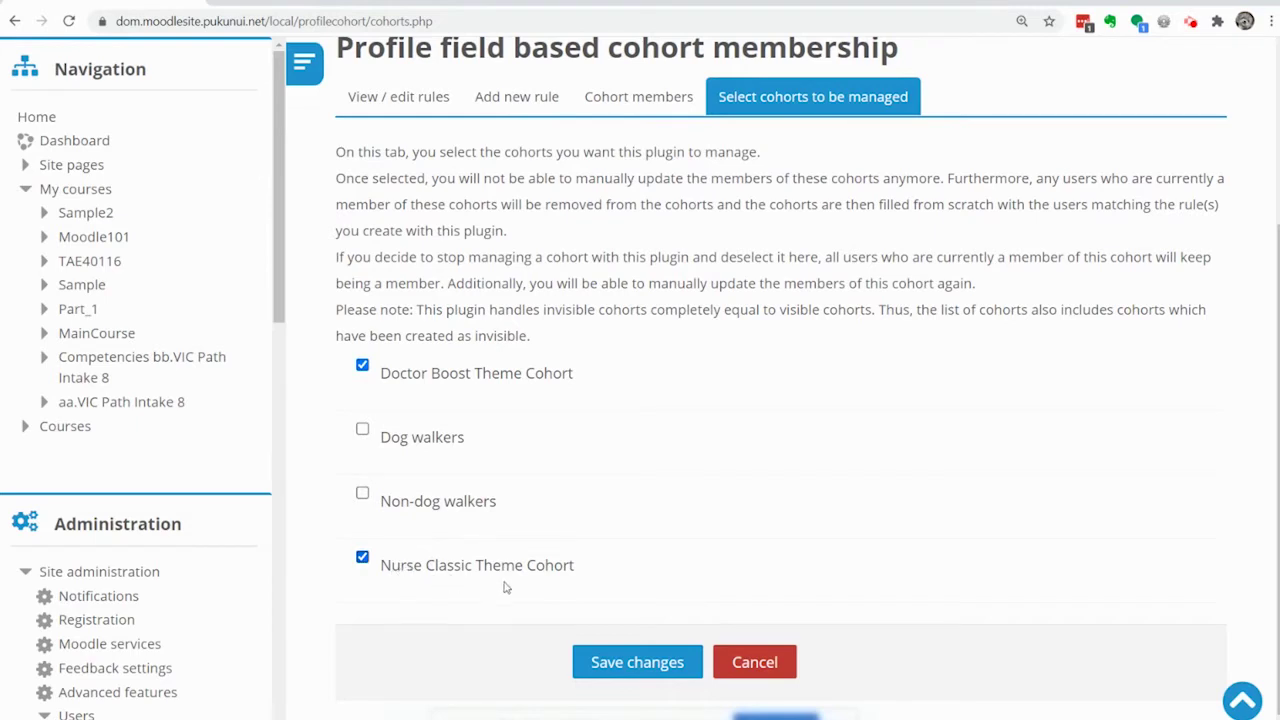
{"action": "left_click", "coordinate": [607, 663]}
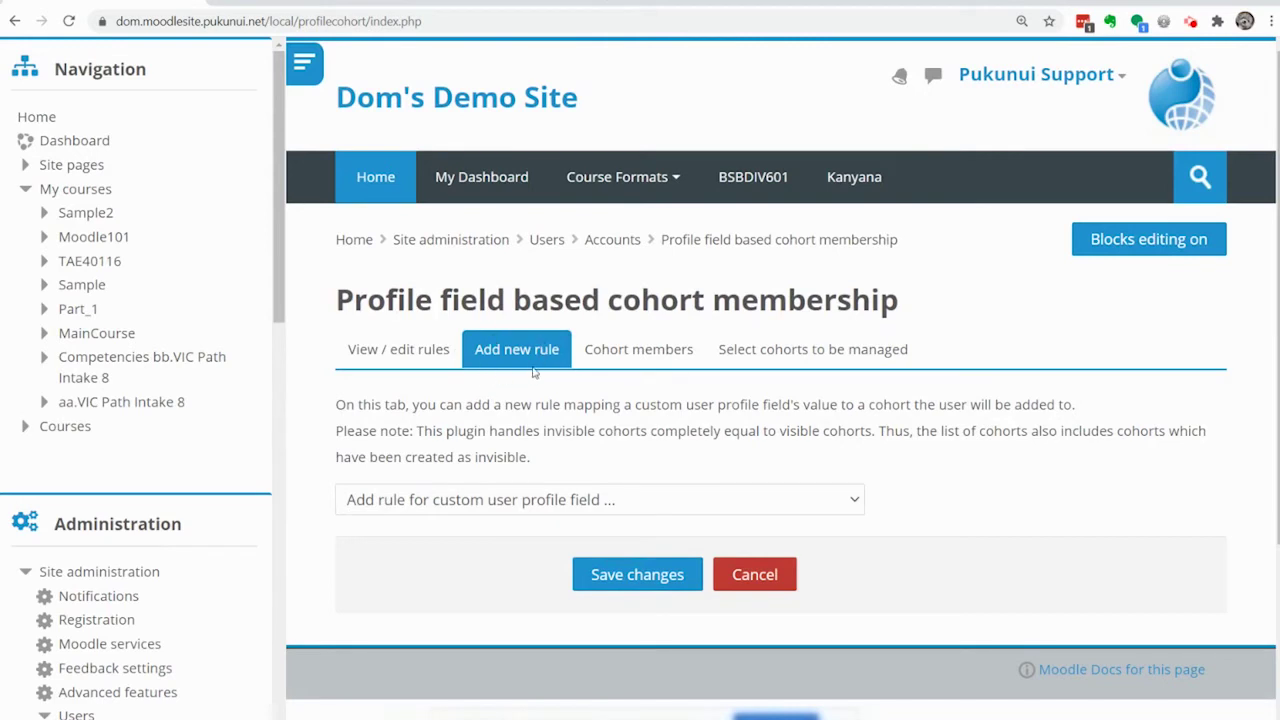
Add and save a rule for the Role field that puts users matching Doctor into the Doctor Boost Theme Cohort.
{"action": "left_click", "coordinate": [850, 500]}
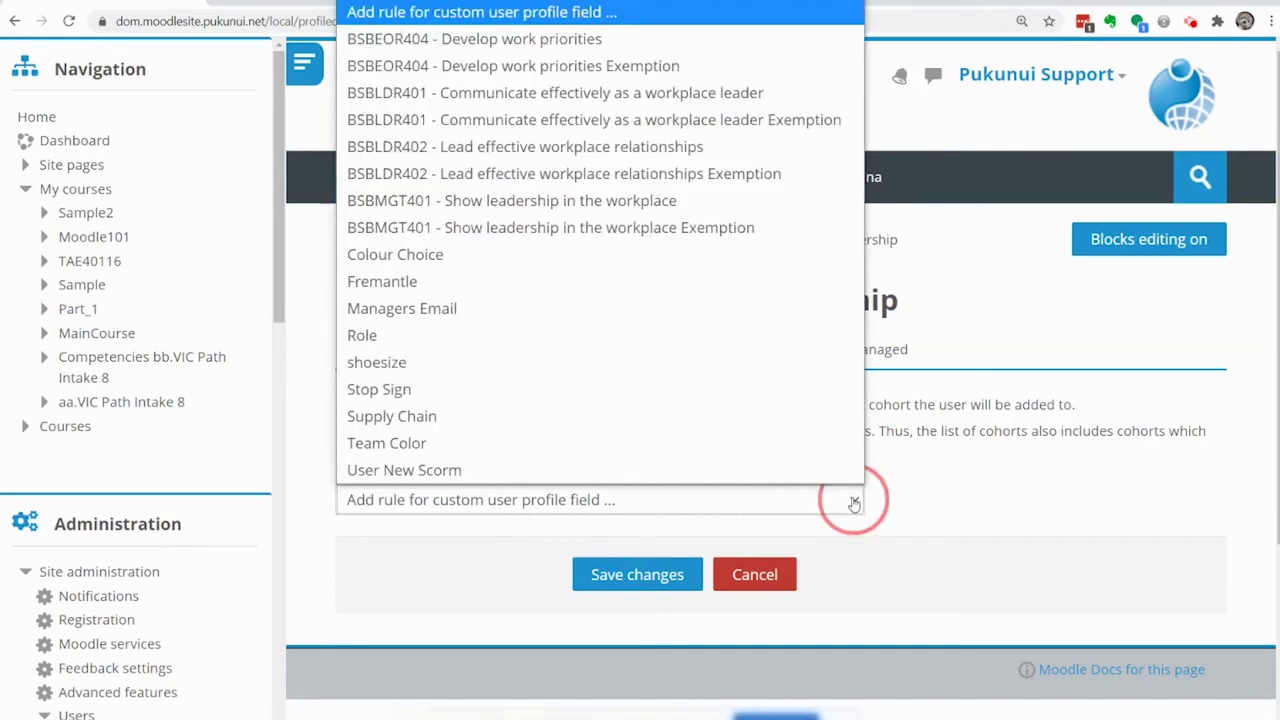
{"action": "left_click", "coordinate": [362, 340]}
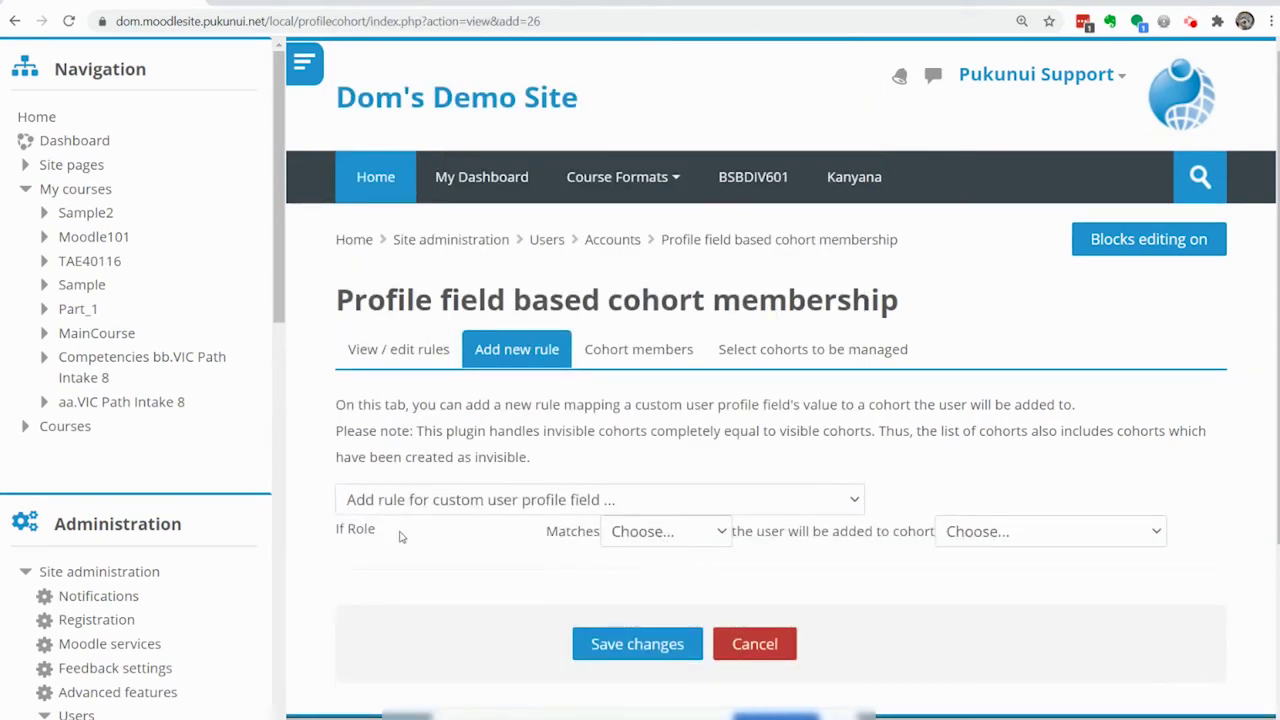
{"action": "left_click", "coordinate": [722, 537]}
{"action": "left_click", "coordinate": [673, 597]}
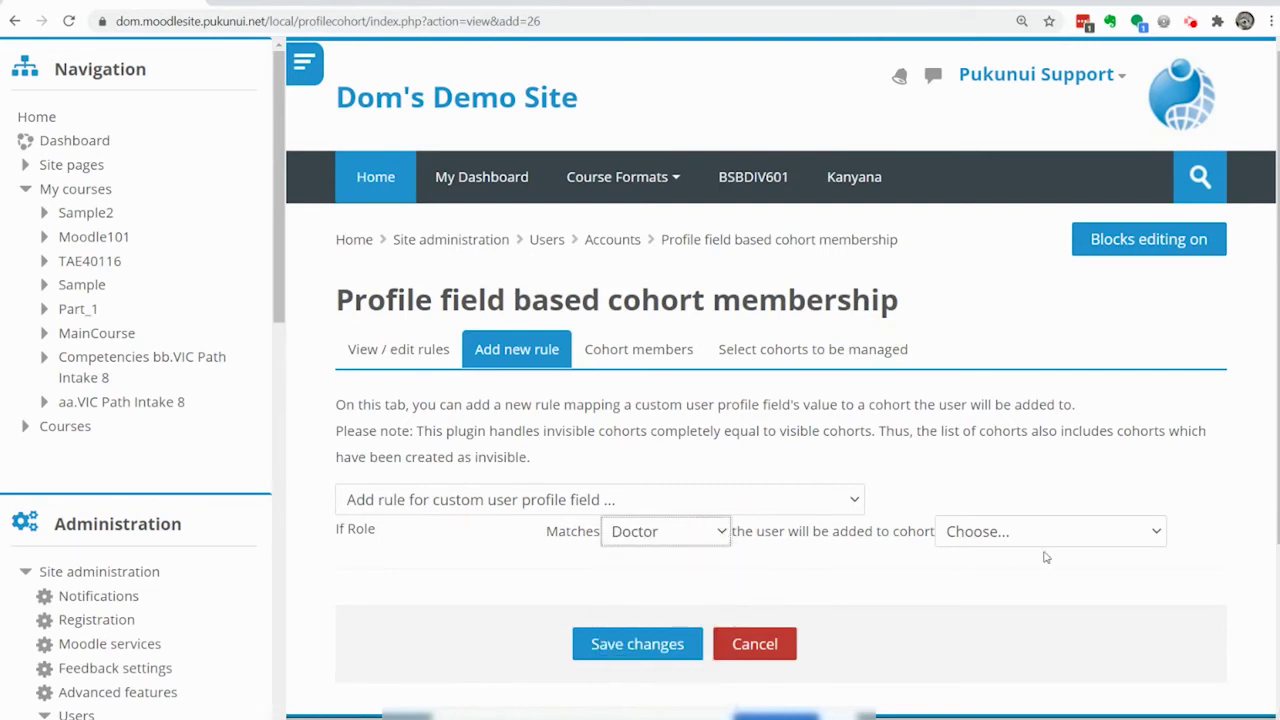
{"action": "left_click", "coordinate": [1155, 533]}
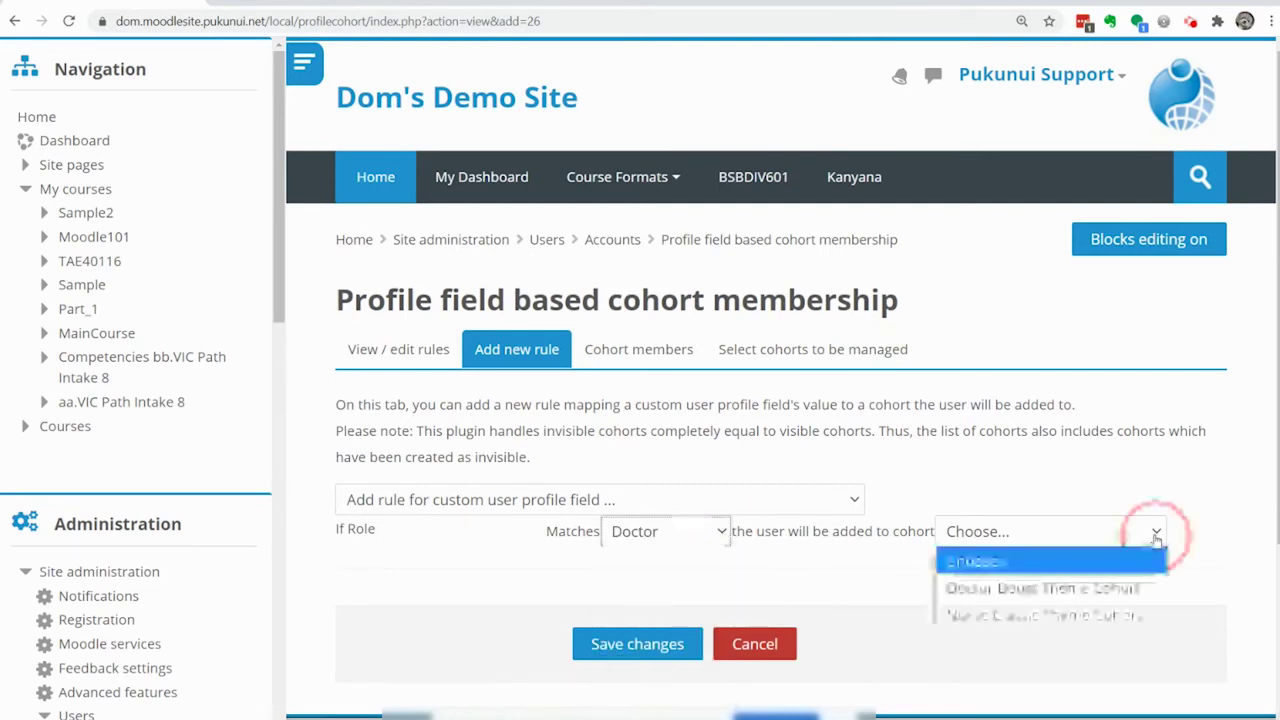
{"action": "left_click", "coordinate": [1108, 593]}
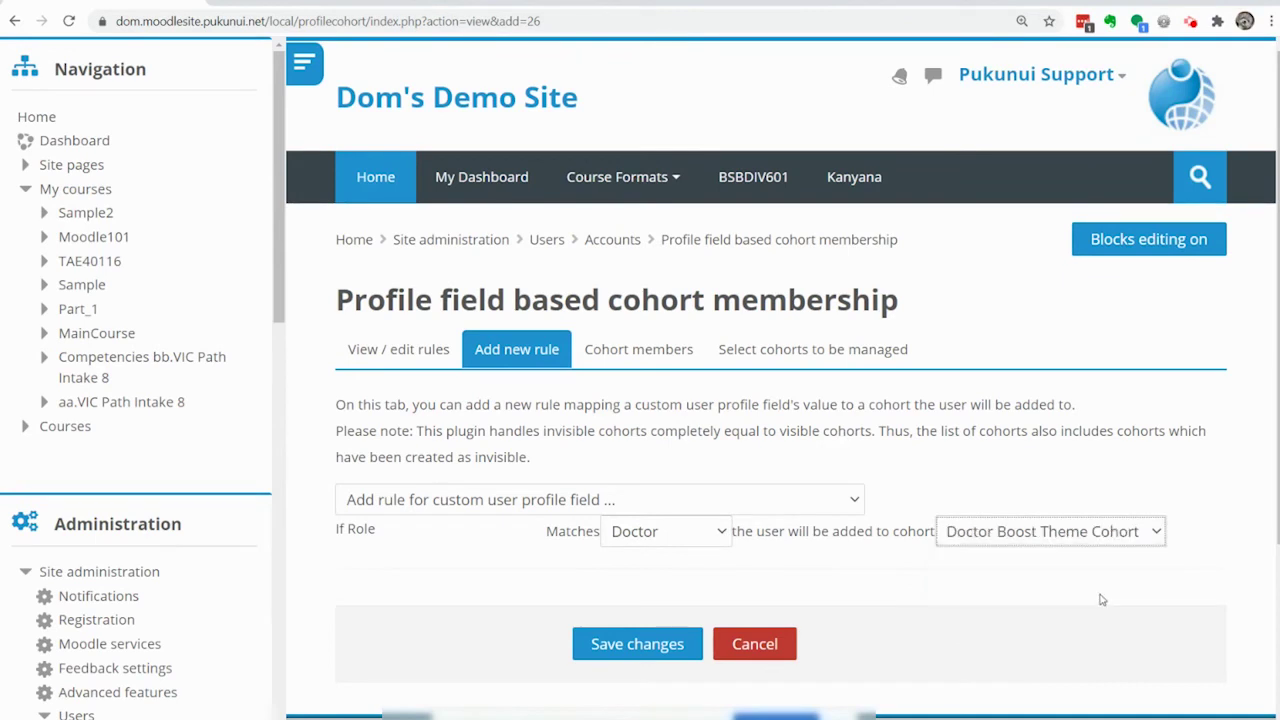
{"action": "left_click", "coordinate": [662, 650]}
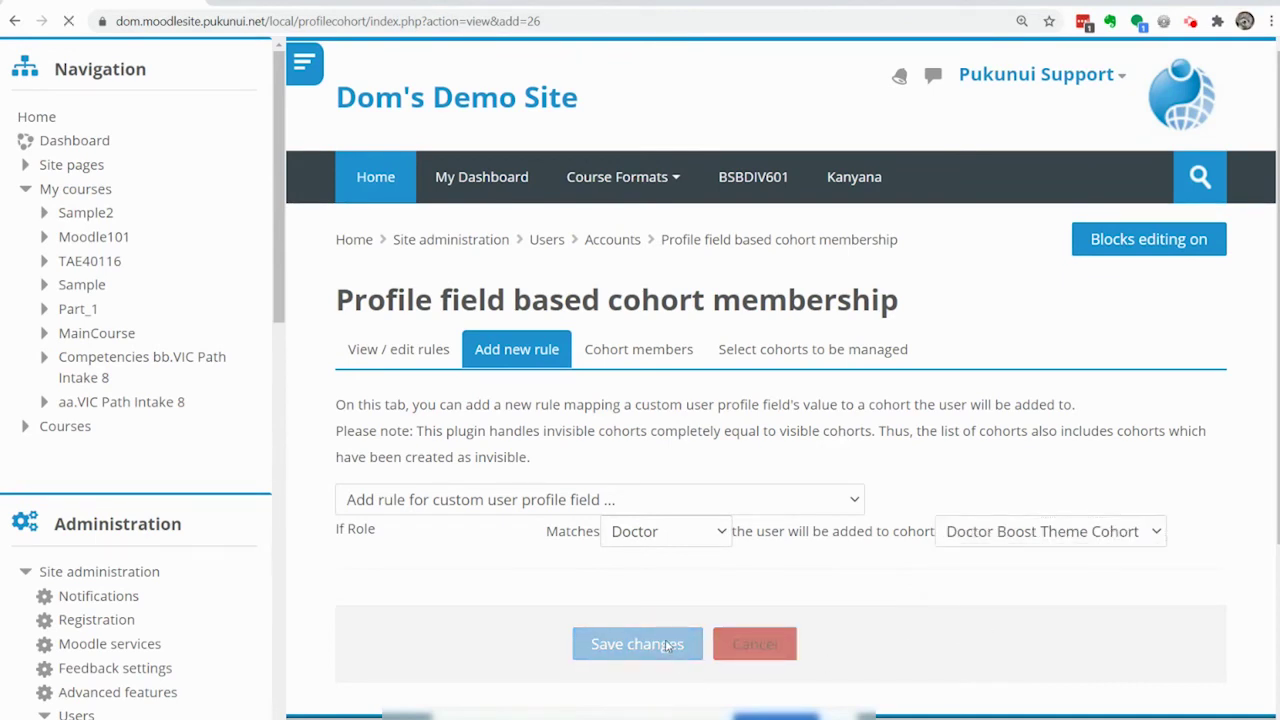
Add and save a second Role rule that puts users matching Nurse into the Nurse Classic Theme Cohort.
{"action": "left_click", "coordinate": [540, 355]}
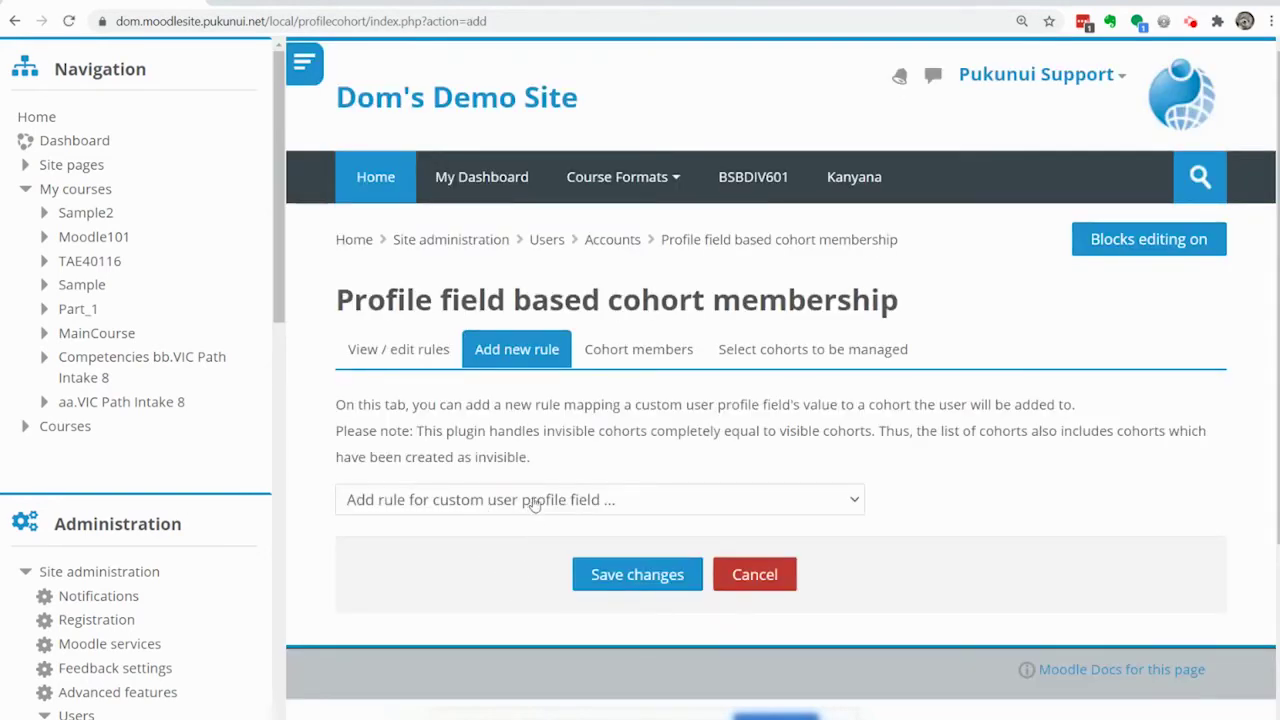
{"action": "left_click", "coordinate": [613, 505]}
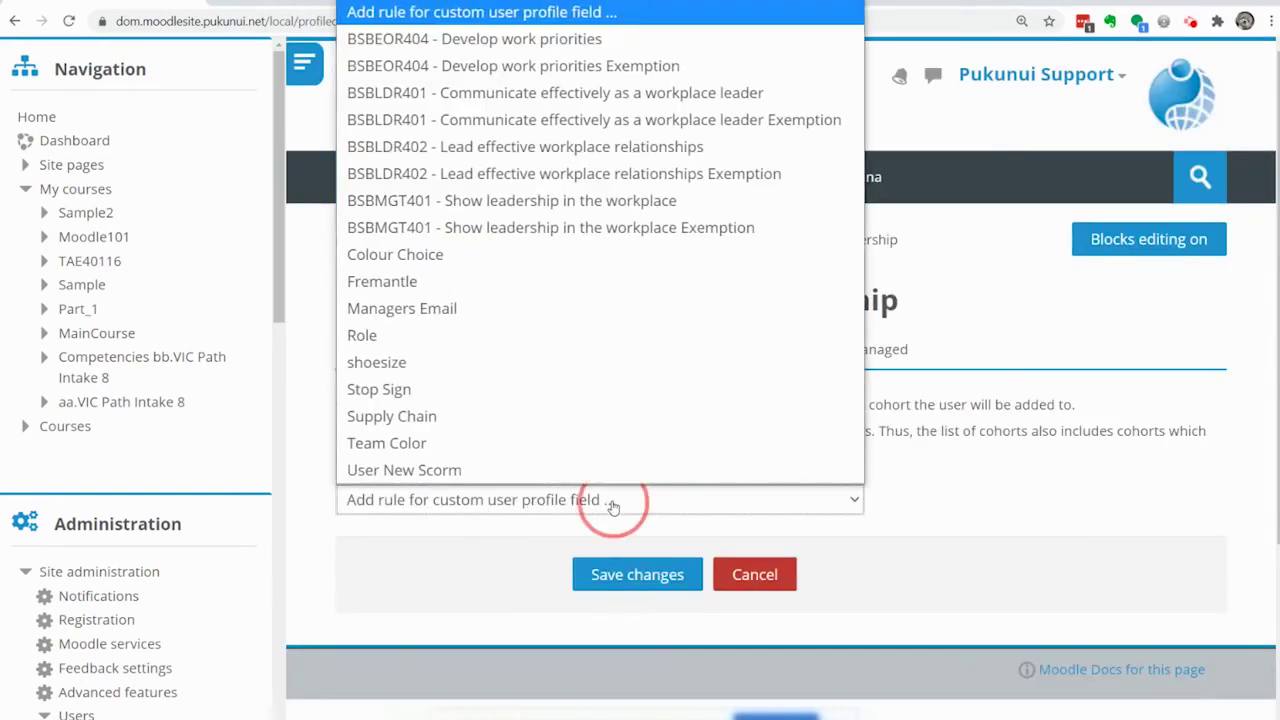
{"action": "left_click", "coordinate": [395, 343]}
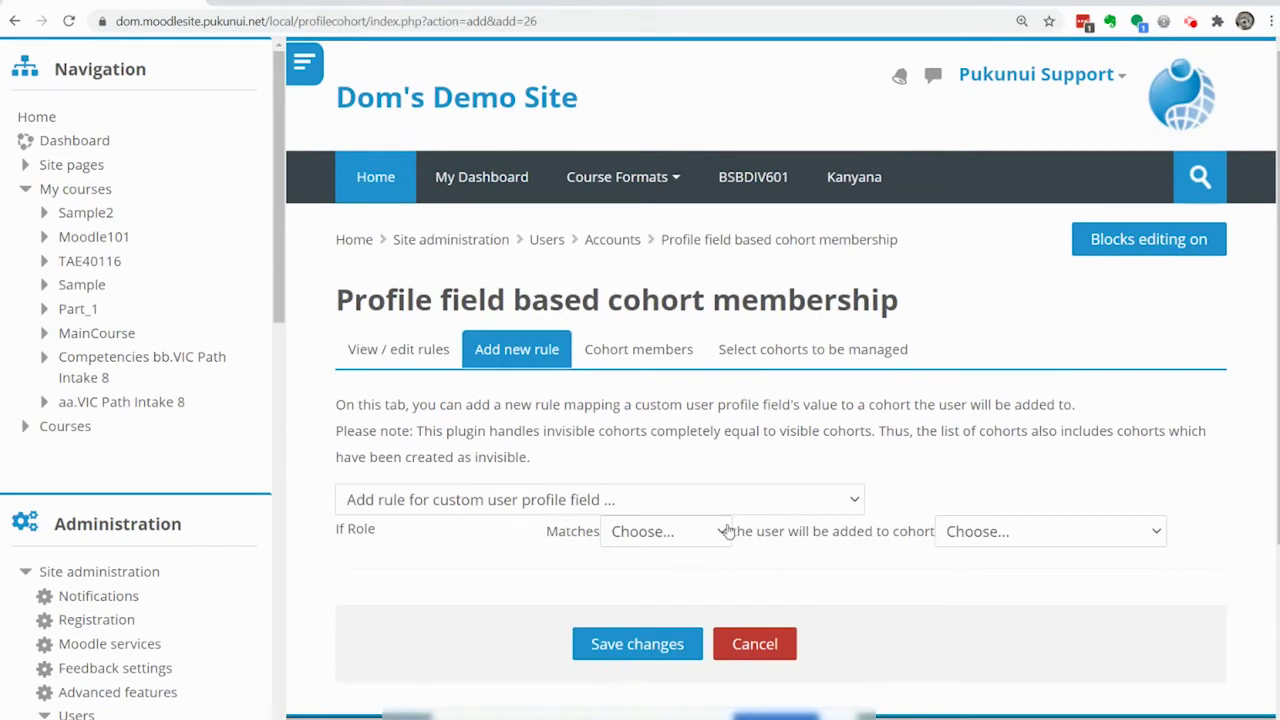
{"action": "left_click", "coordinate": [727, 531]}
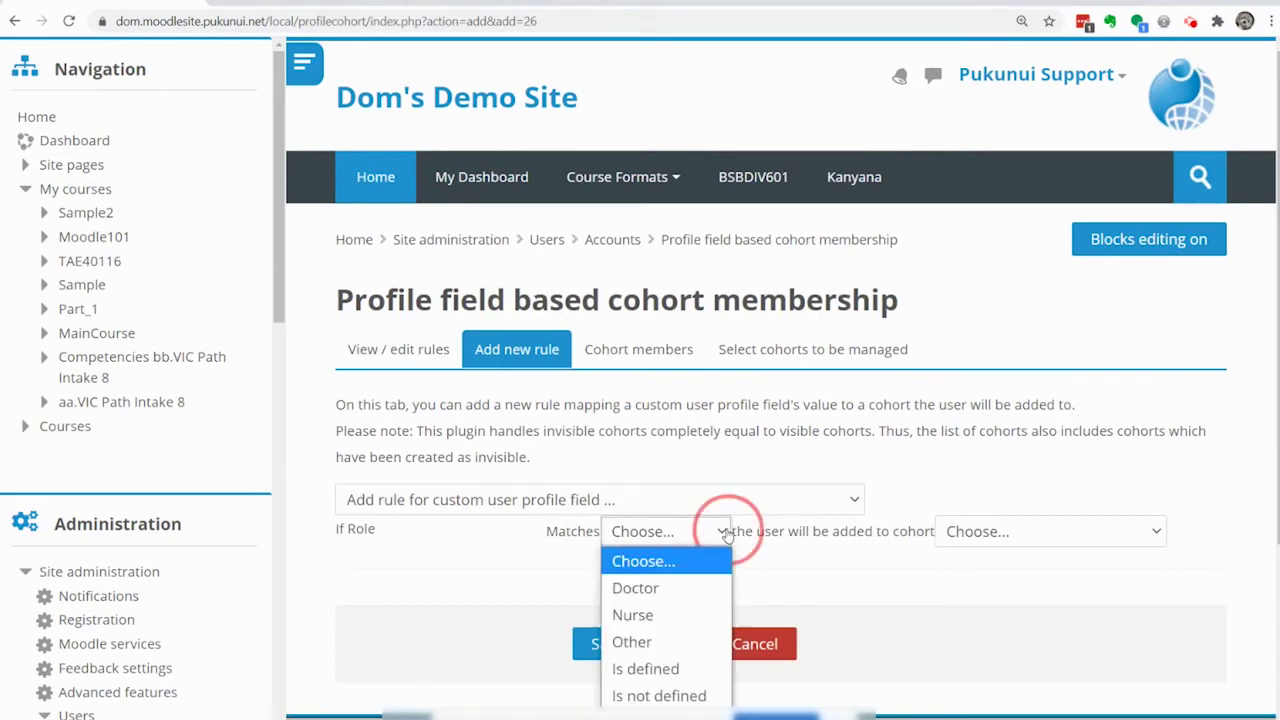
{"action": "left_click", "coordinate": [673, 616]}
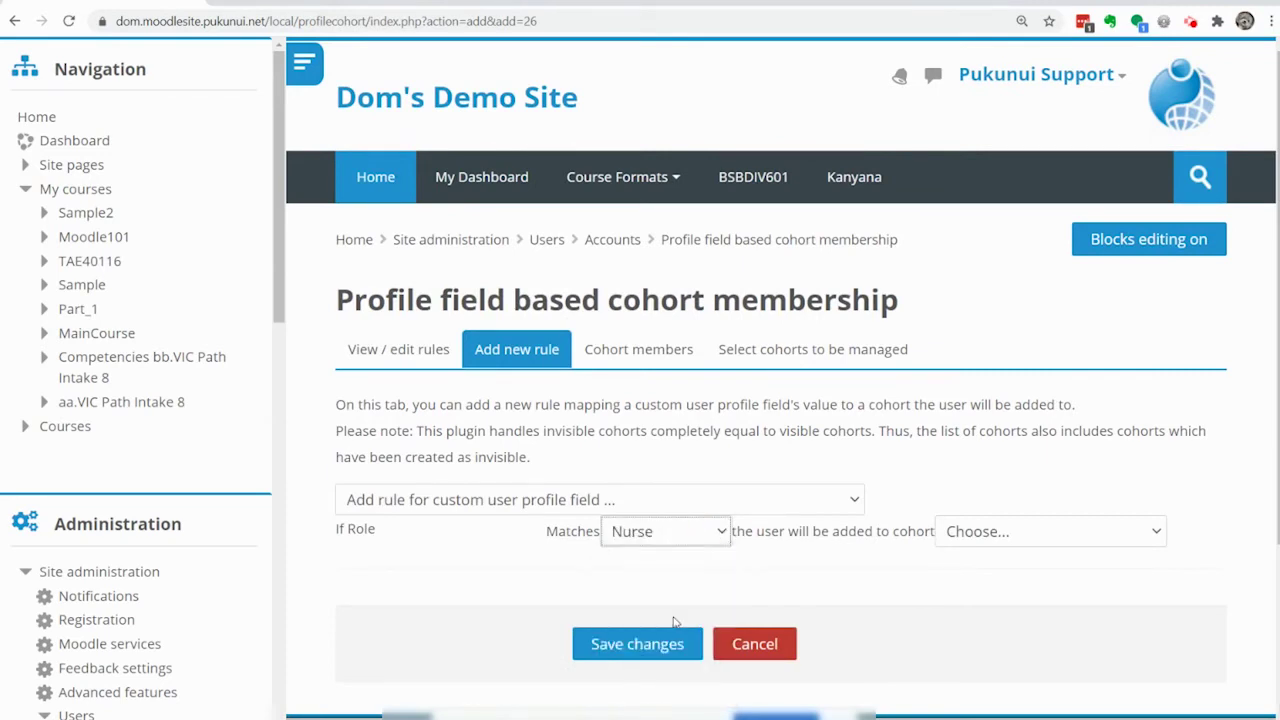
{"action": "left_click", "coordinate": [1152, 531]}
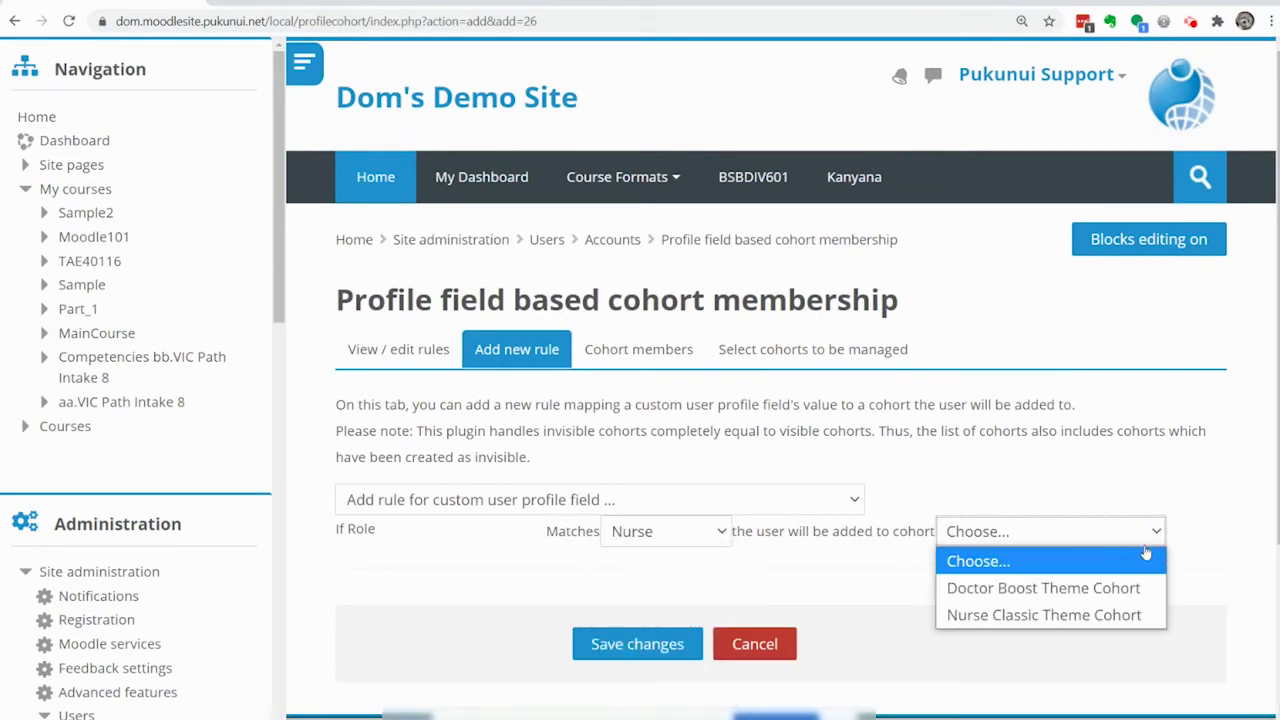
{"action": "left_click", "coordinate": [1101, 616]}
{"action": "left_click", "coordinate": [658, 644]}
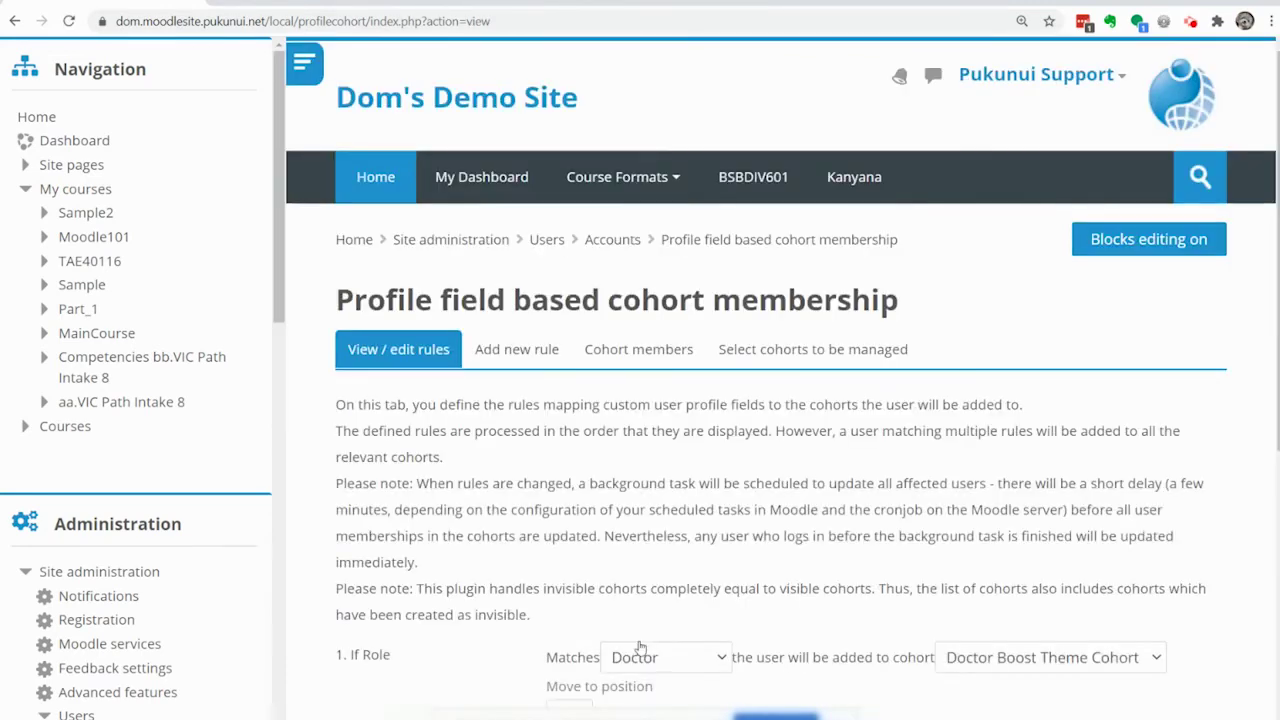
Review the members of the Doctor Boost Theme Cohort and the Nurse Classic Theme Cohort.
{"action": "left_click", "coordinate": [645, 358]}
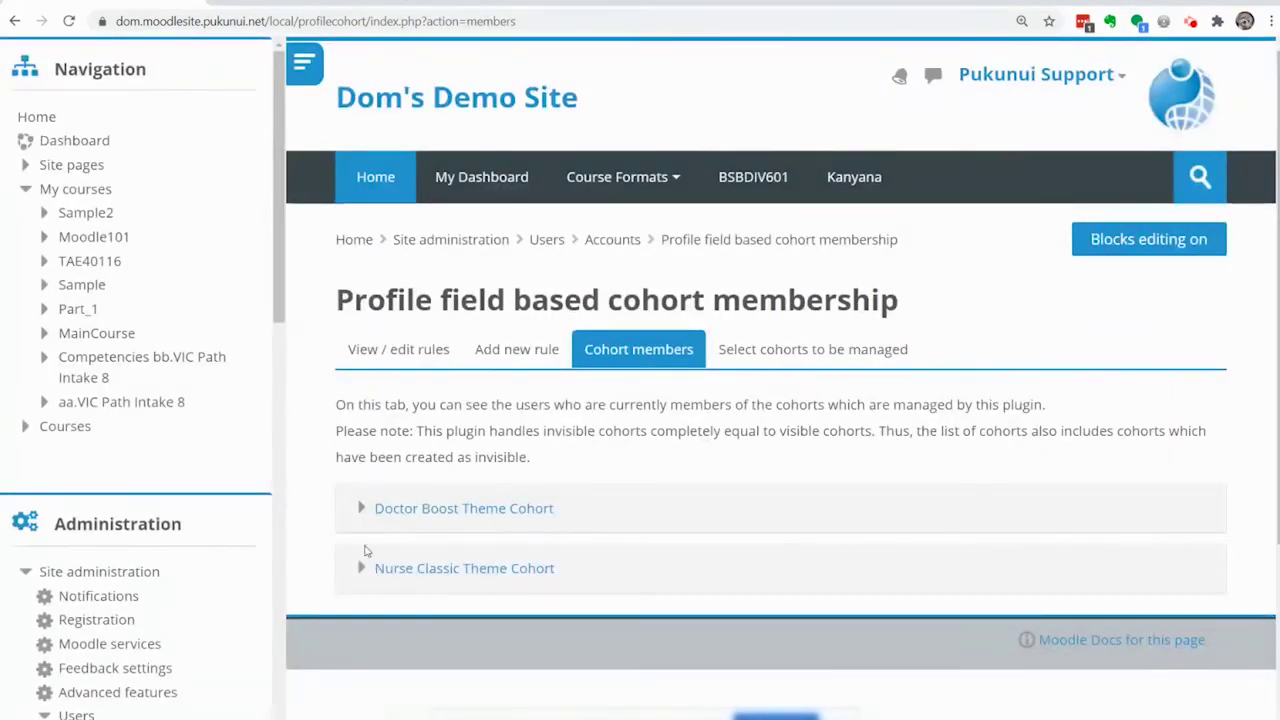
{"action": "left_click", "coordinate": [360, 507]}
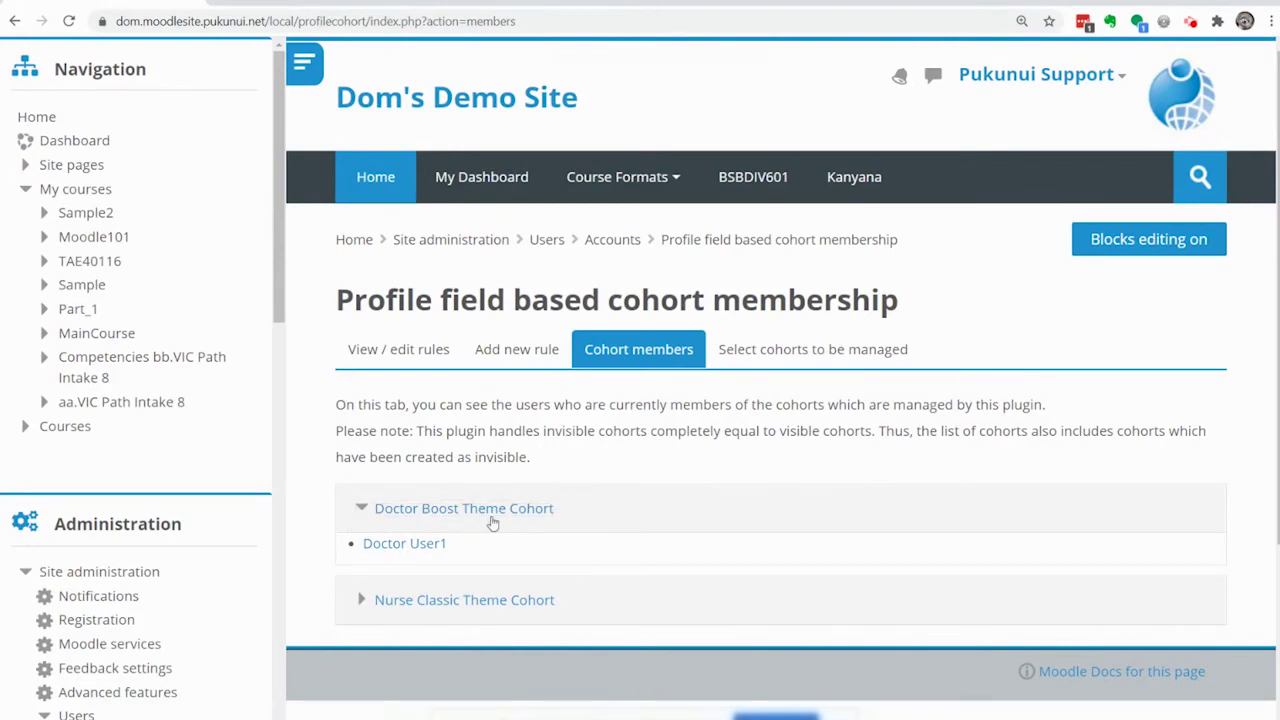
{"action": "left_click", "coordinate": [364, 600]}
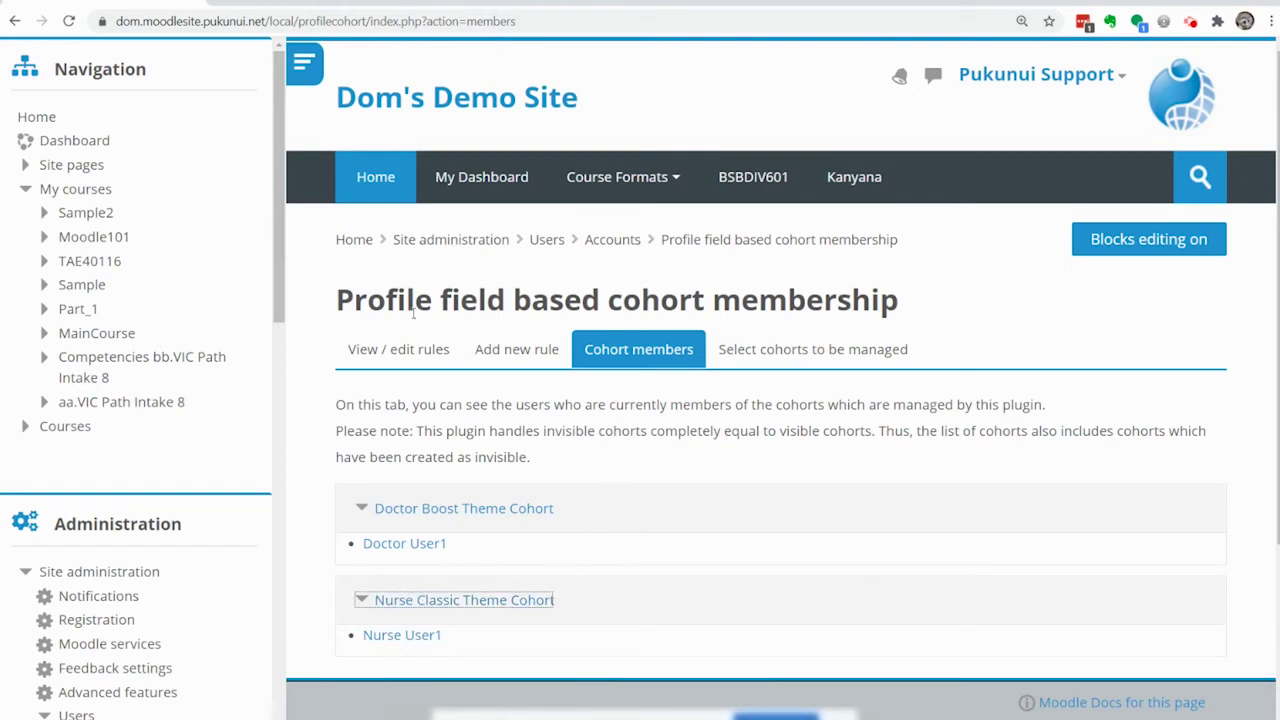
Open the profile of the Doctor Boost Theme Cohort's member and log in as that user to check the theme.
{"action": "left_click", "coordinate": [381, 553]}
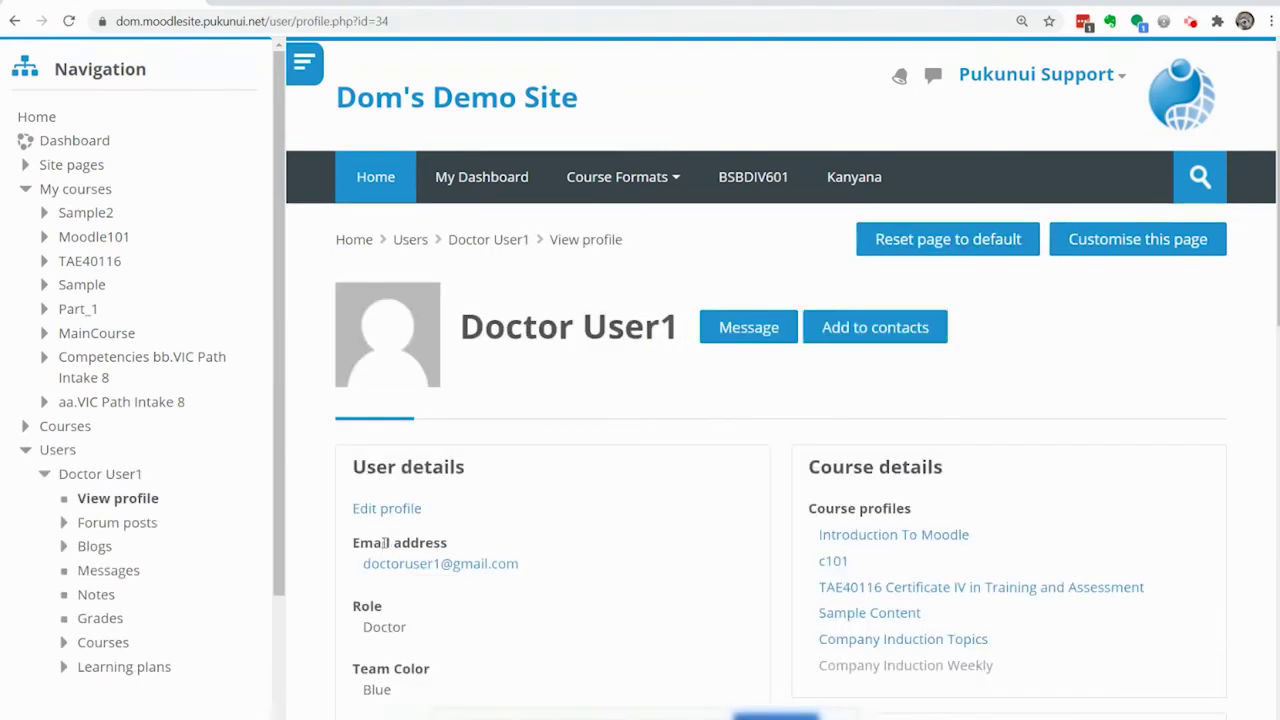
{"action": "scroll", "coordinate": [457, 500], "scroll_direction": "down", "scroll_amount": 5}
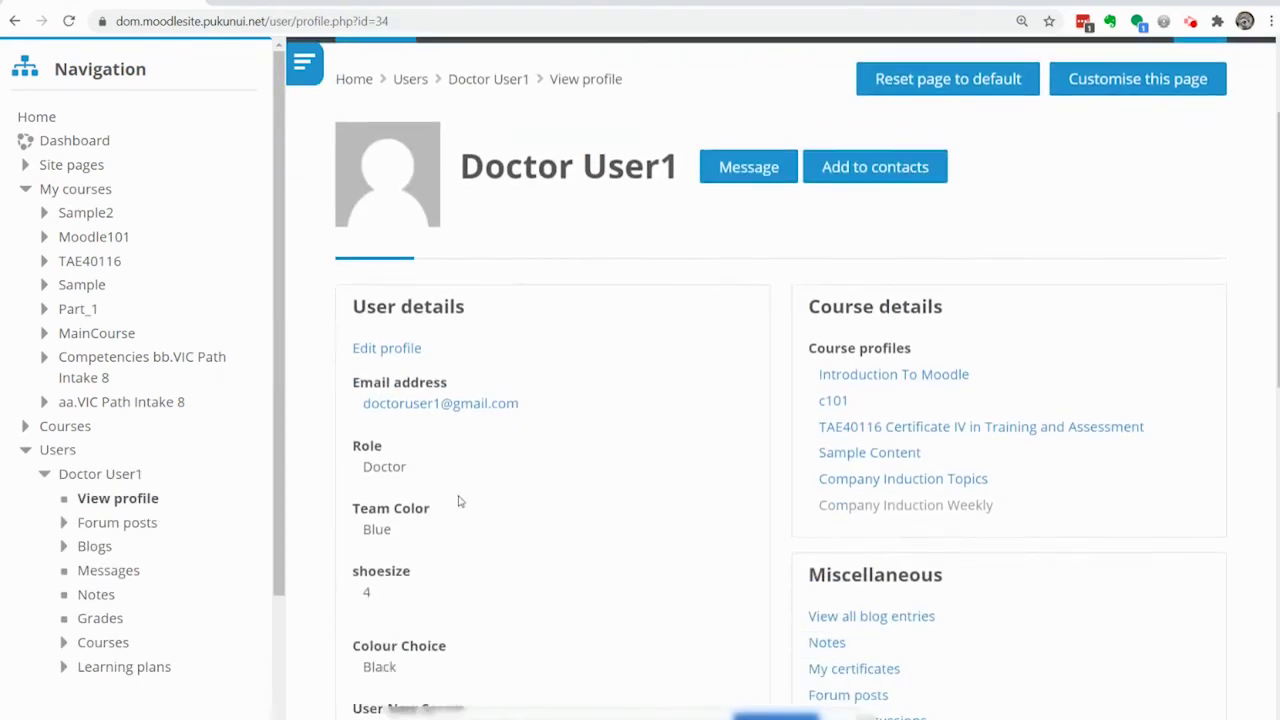
{"action": "scroll", "coordinate": [840, 568], "scroll_direction": "down", "scroll_amount": 3}
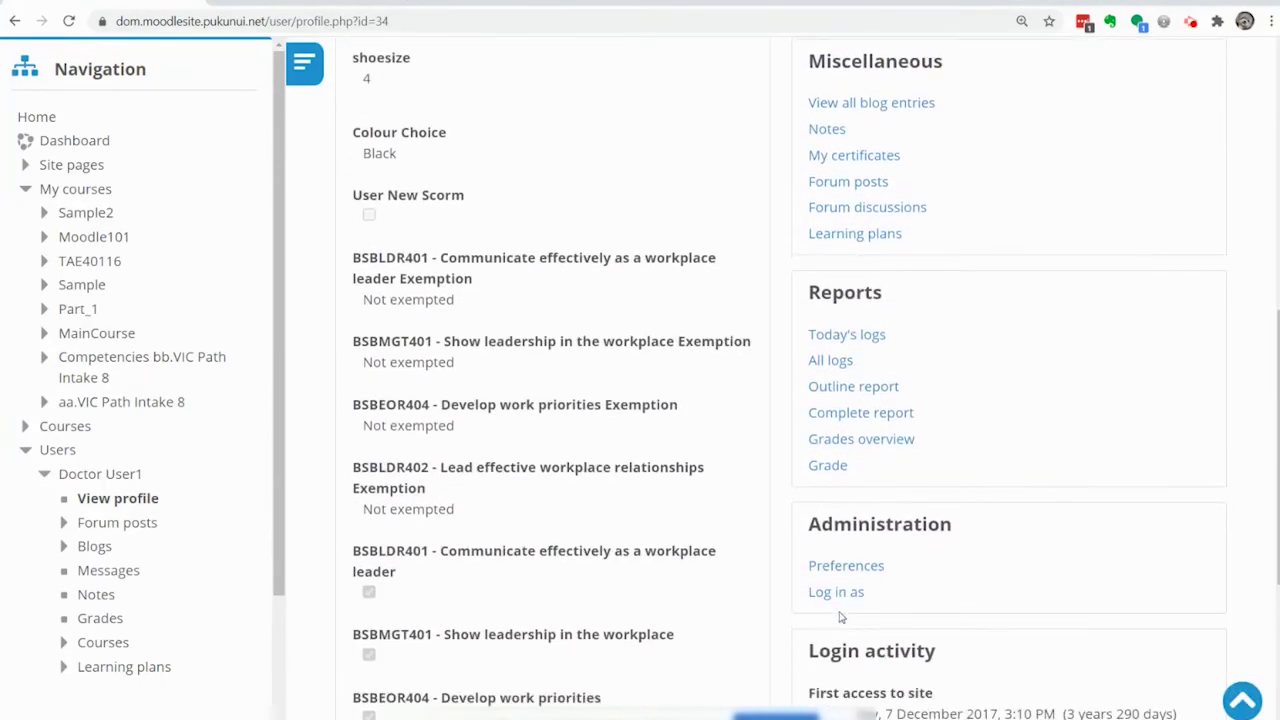
{"action": "left_click", "coordinate": [836, 508]}
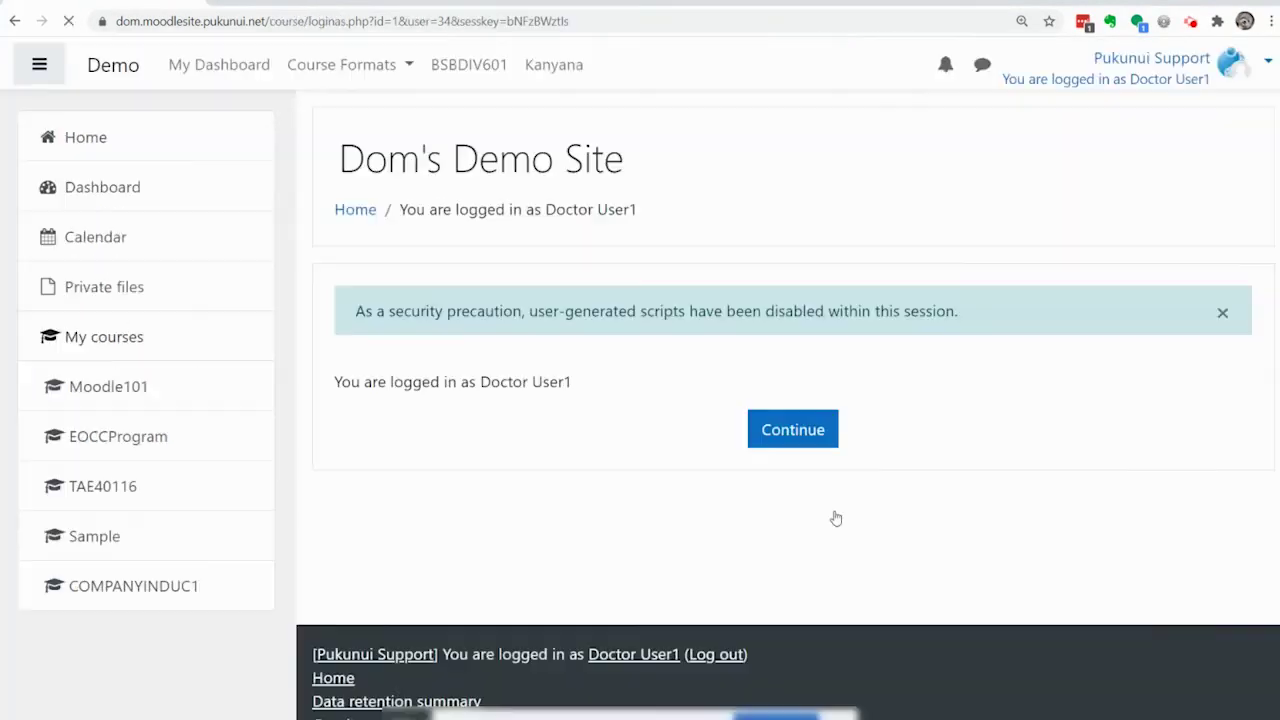
{"action": "left_click", "coordinate": [793, 430]}
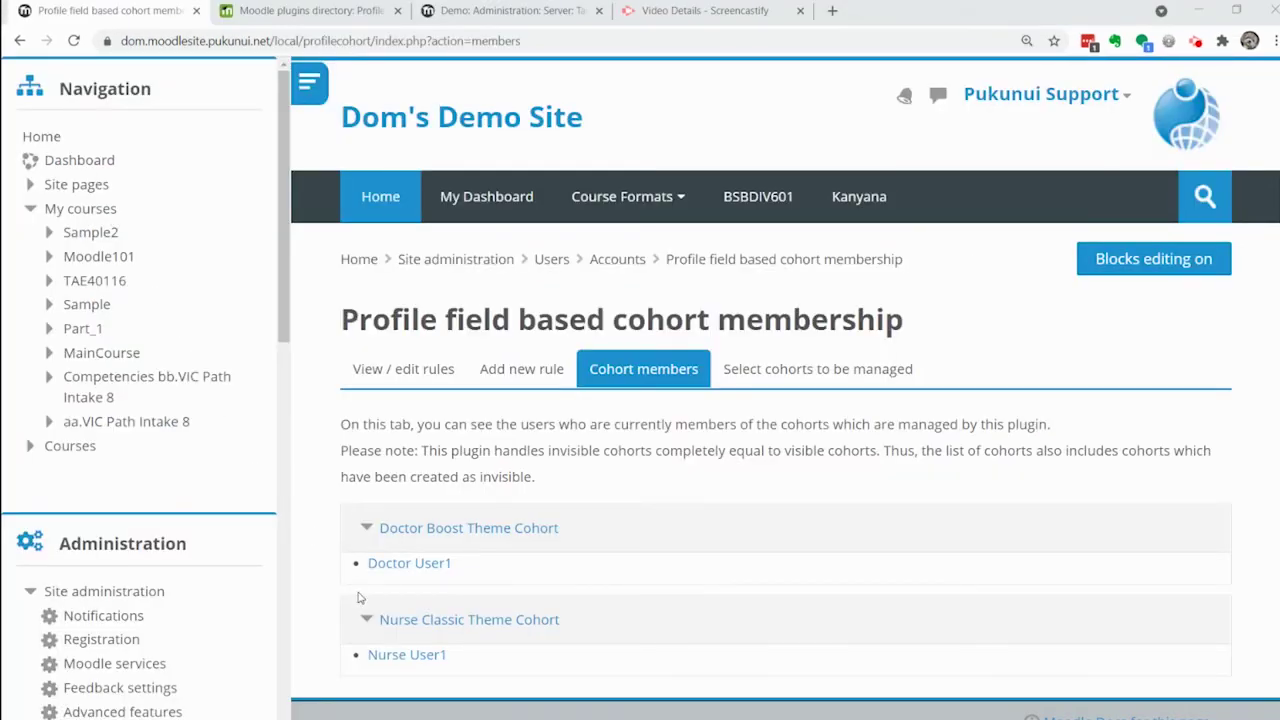
Open the profile of the Nurse Classic Theme Cohort's member and log in as that user to check the theme.
{"action": "left_click", "coordinate": [395, 658]}
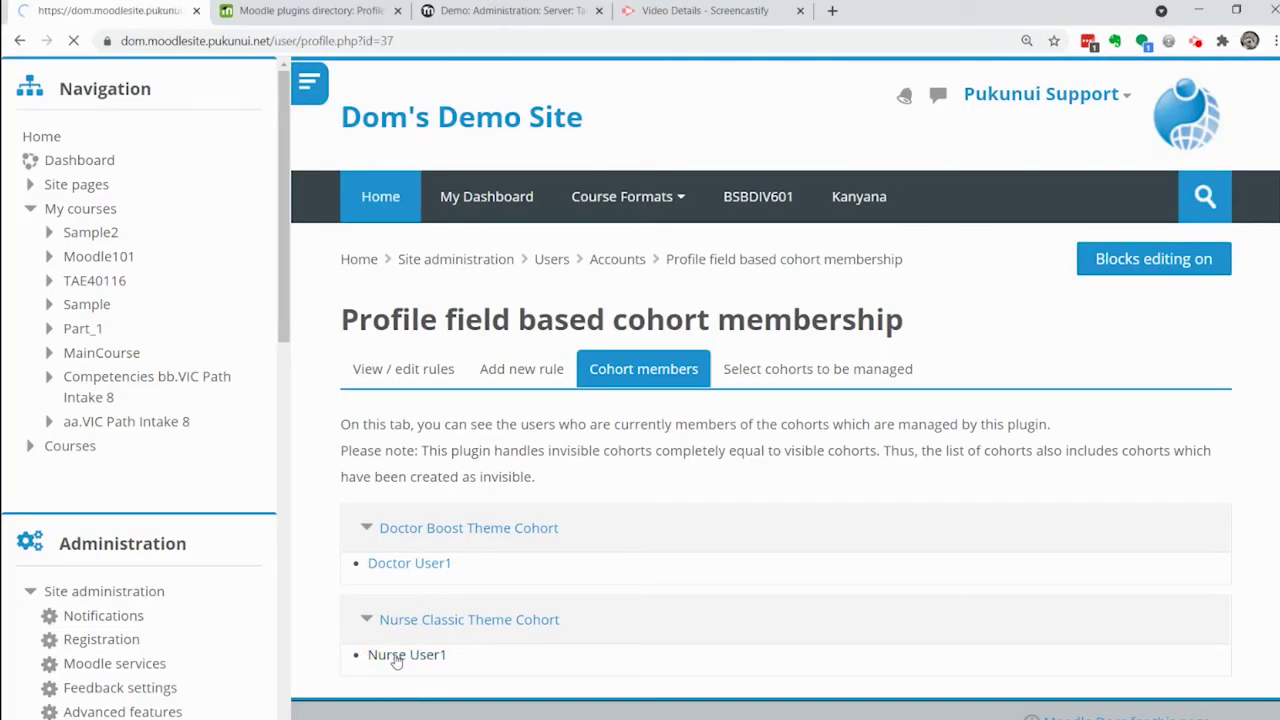
{"action": "scroll", "coordinate": [800, 552], "scroll_direction": "down", "scroll_amount": 8}
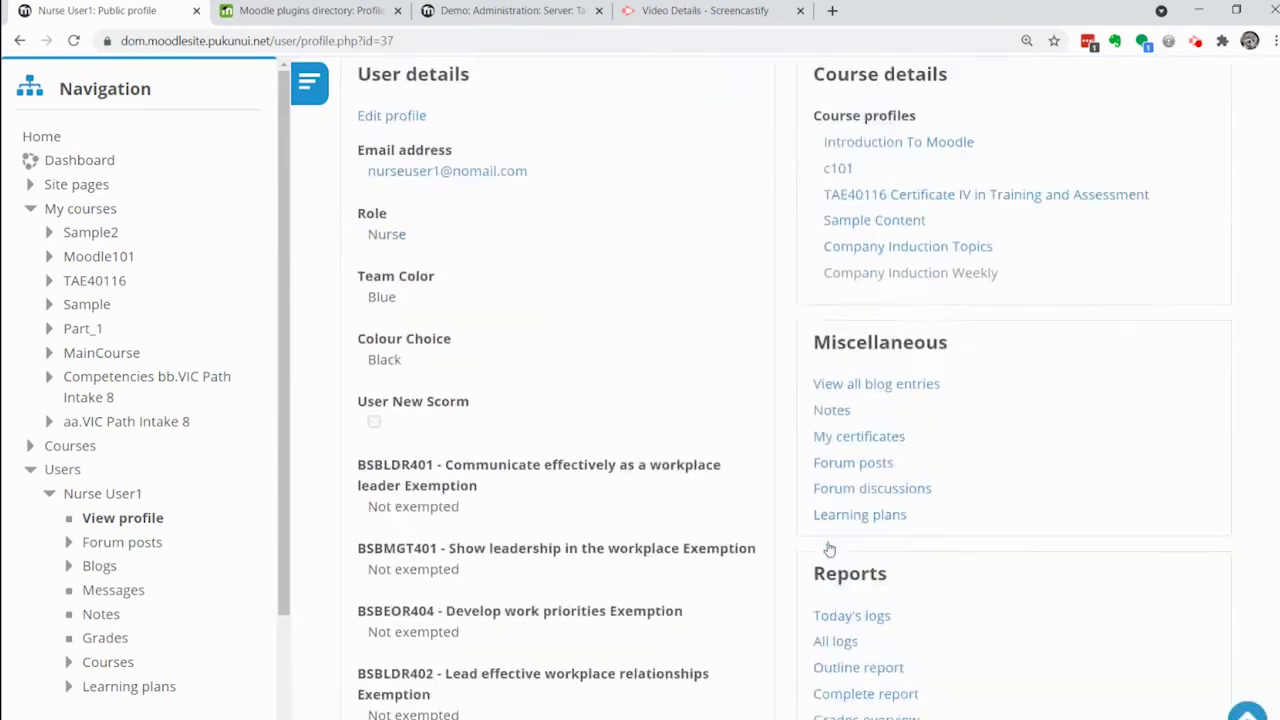
{"action": "scroll", "coordinate": [828, 547], "scroll_direction": "down", "scroll_amount": 1}
{"action": "left_click", "coordinate": [842, 446]}
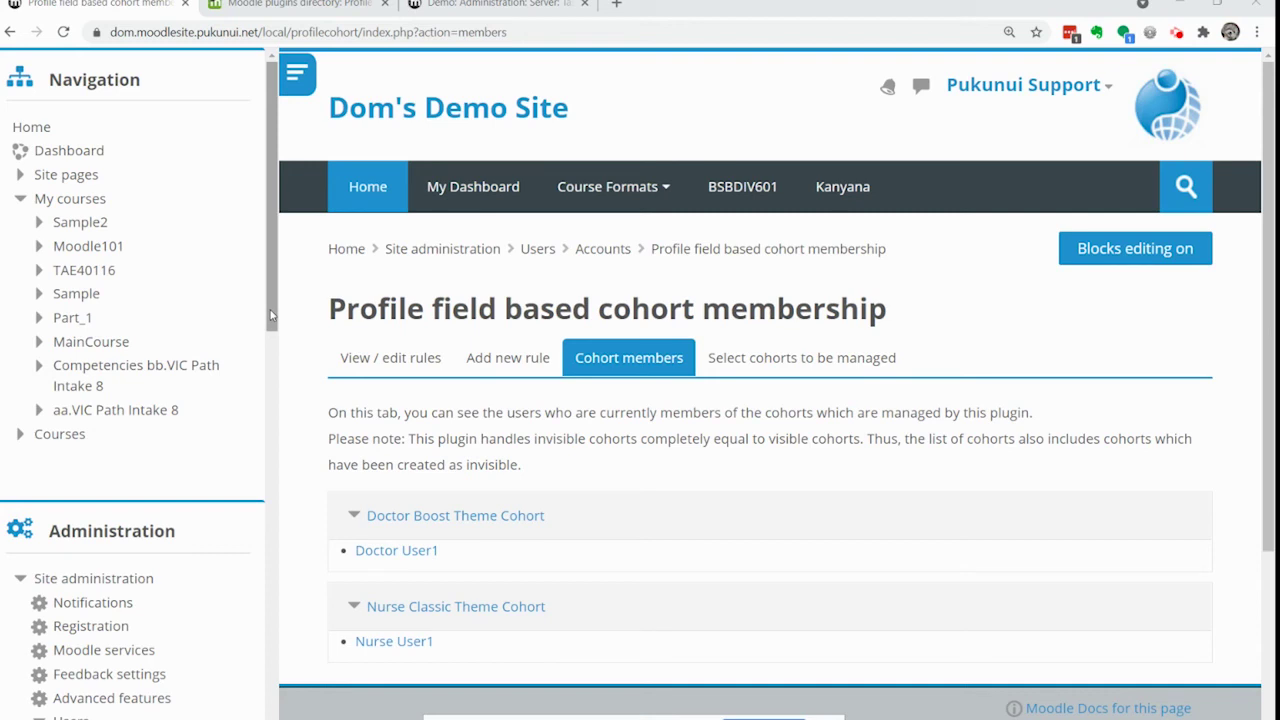
Open the server's Scheduled tasks list in the site administration.
{"action": "left_click_drag", "start_coordinate": [271, 316], "coordinate": [311, 661]}
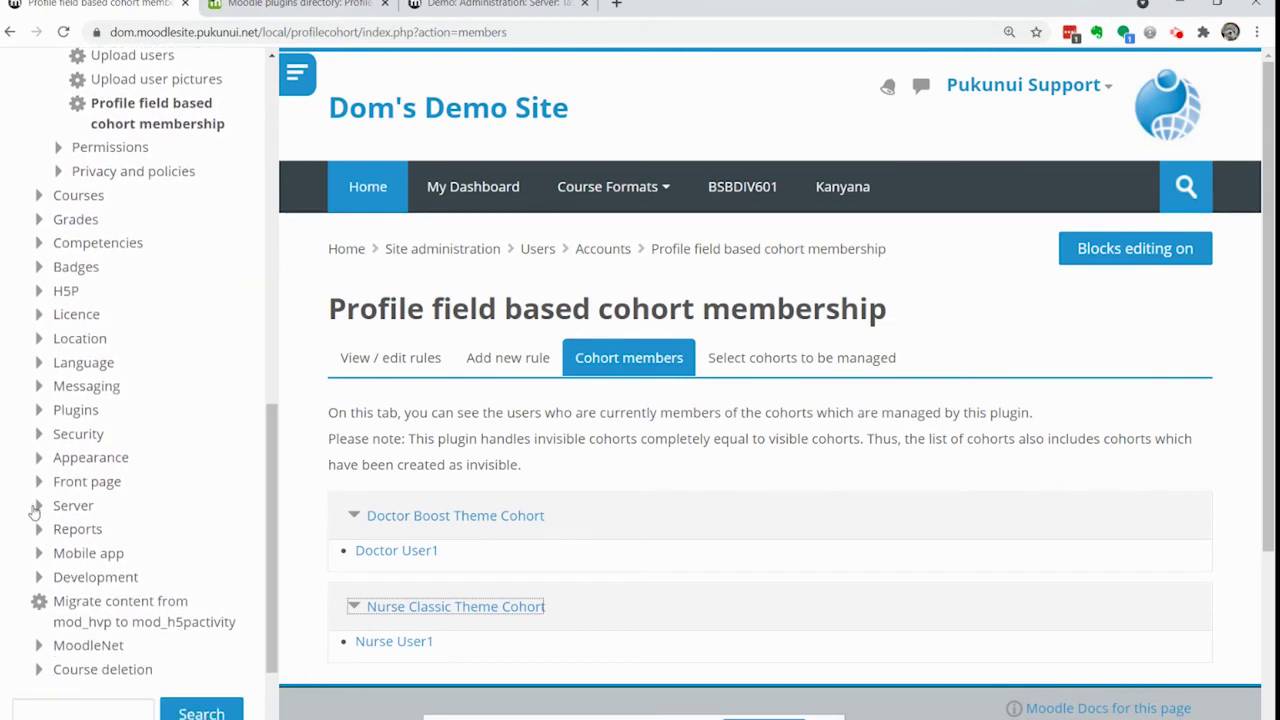
{"action": "left_click", "coordinate": [36, 506]}
{"action": "scroll", "coordinate": [130, 500], "scroll_direction": "down", "scroll_amount": 1}
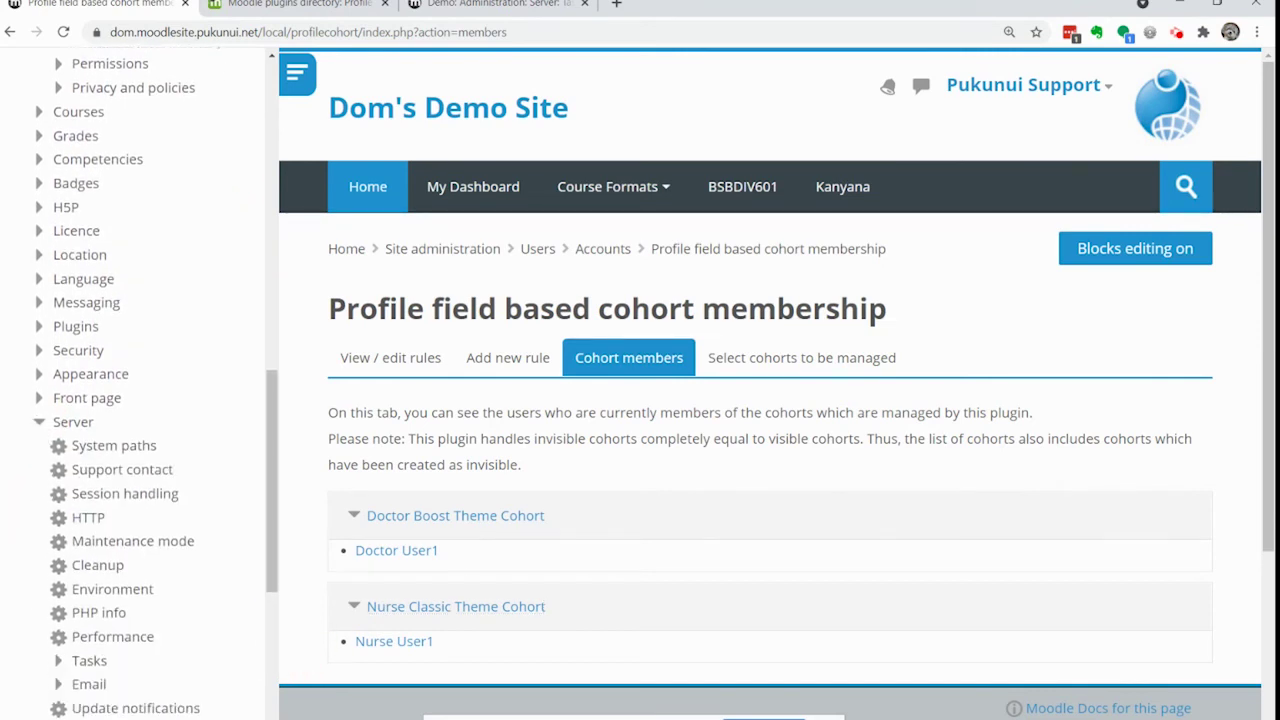
{"action": "left_click", "coordinate": [58, 661]}
{"action": "scroll", "coordinate": [88, 680], "scroll_direction": "down", "scroll_amount": 2}
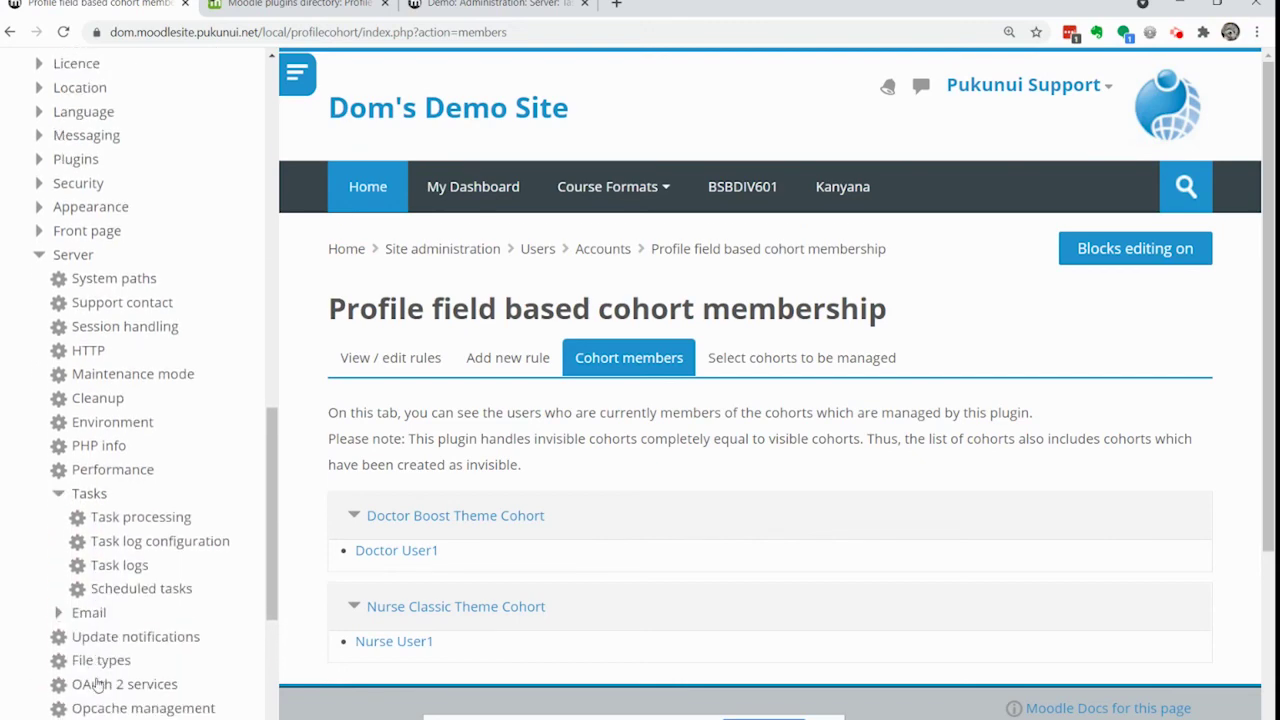
{"action": "left_click", "coordinate": [112, 589]}
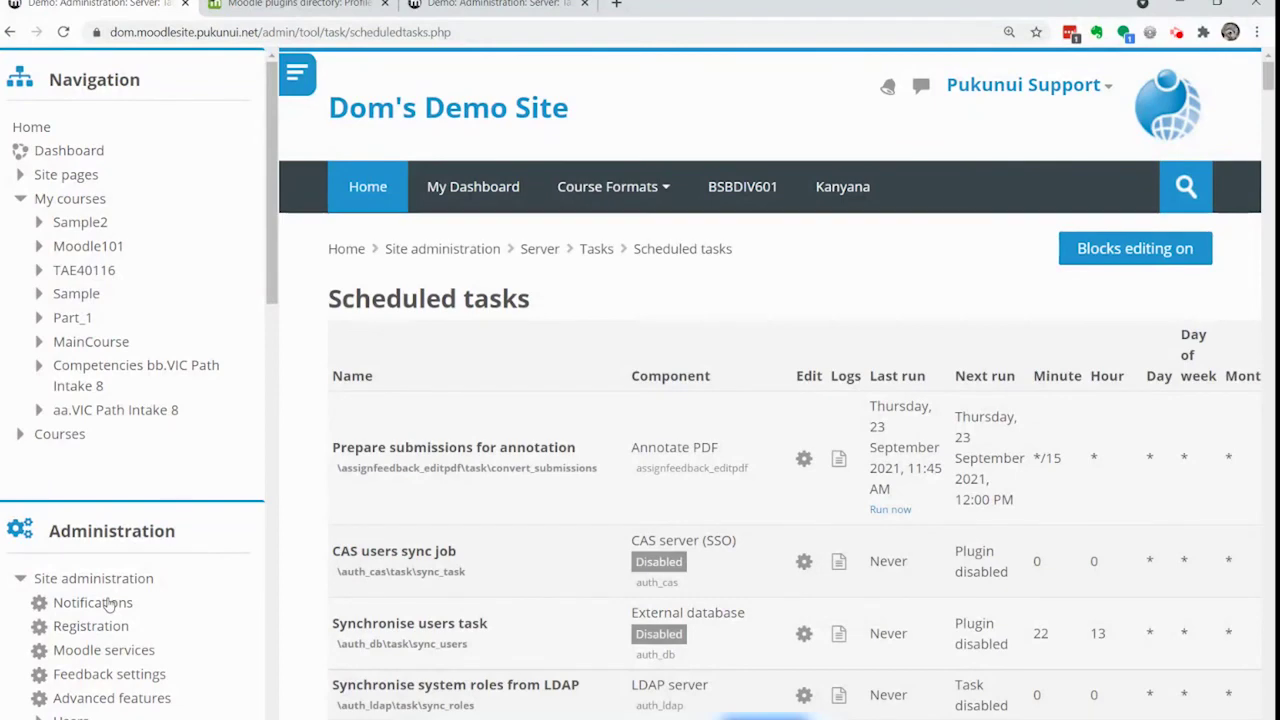
Search the Scheduled tasks page for "cohort" and go through the matches.
{"action": "key", "text": "ctrl+f"}
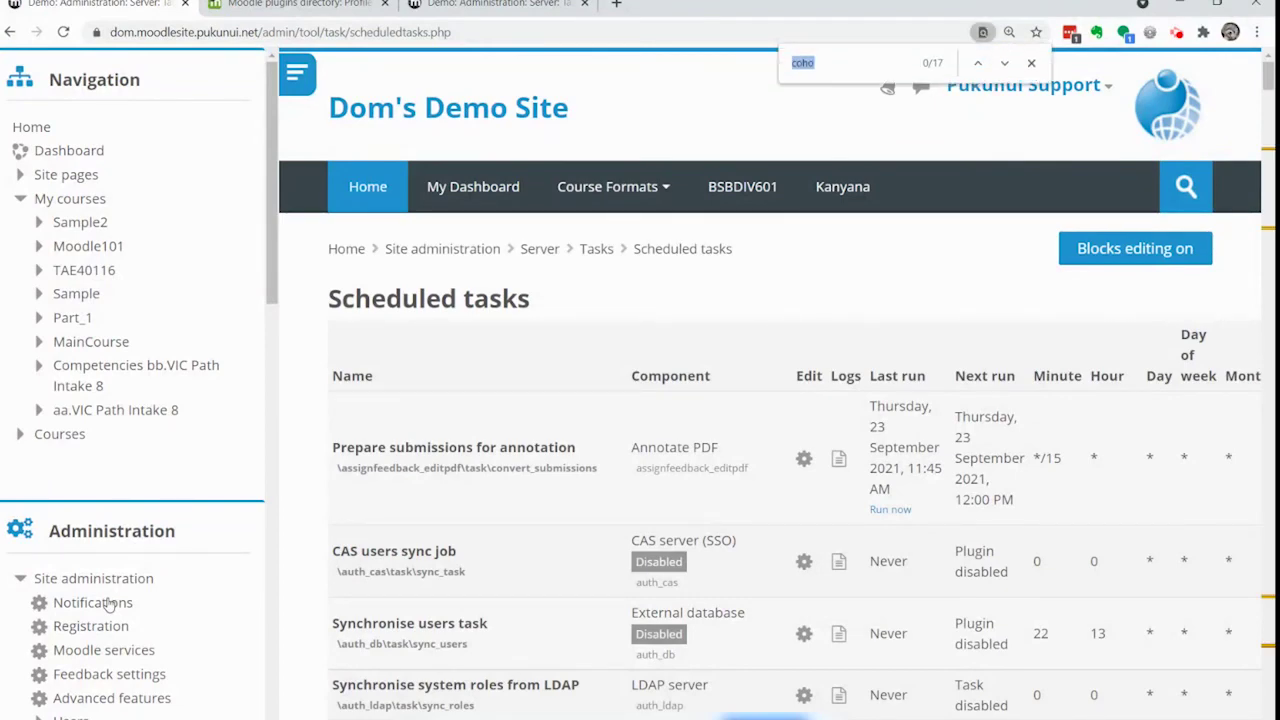
{"action": "type", "text": "cohort"}
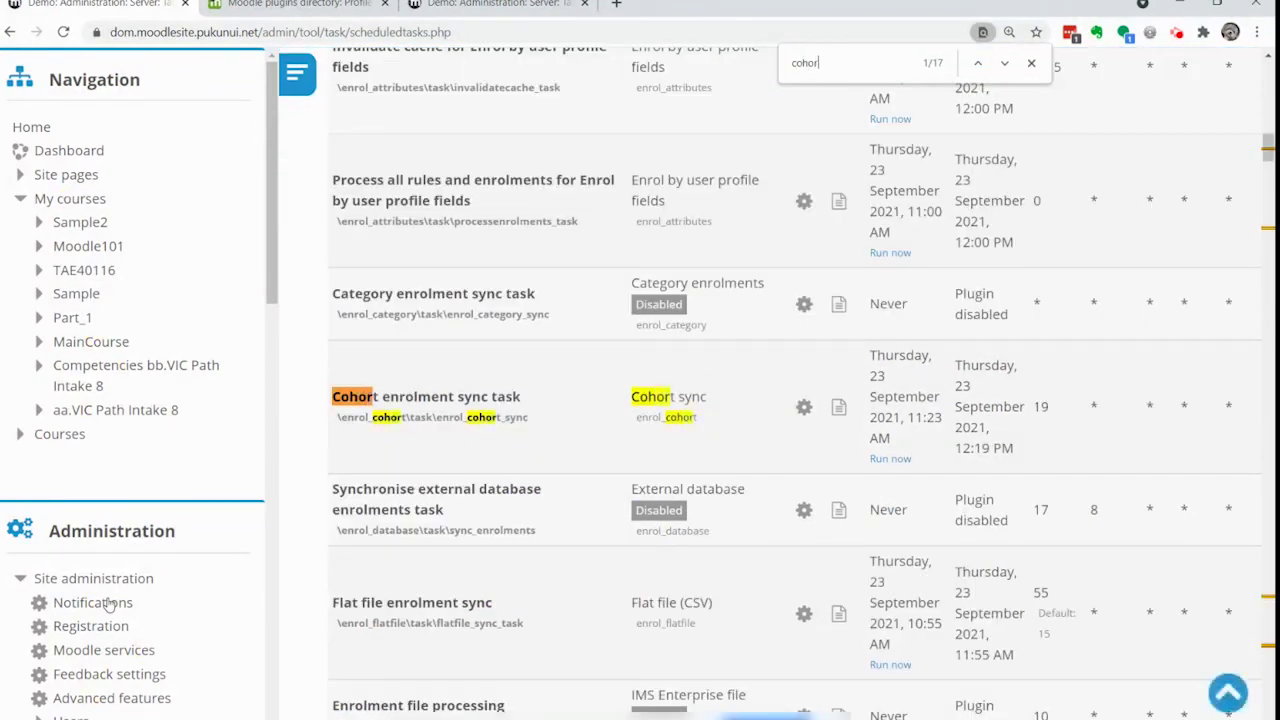
{"action": "key", "text": "Return"}
{"action": "key", "text": "Return"}
{"action": "key", "text": "Return"}
{"action": "key", "text": "Return"}
{"action": "key", "text": "Return"}
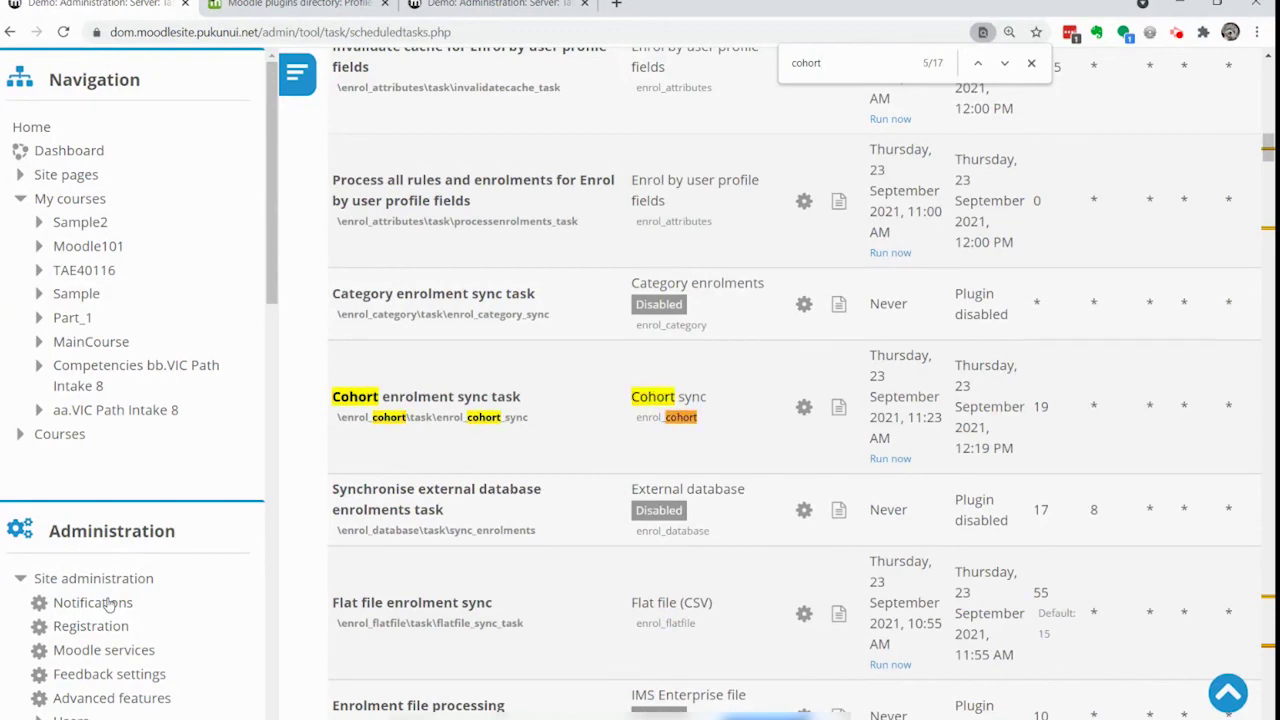